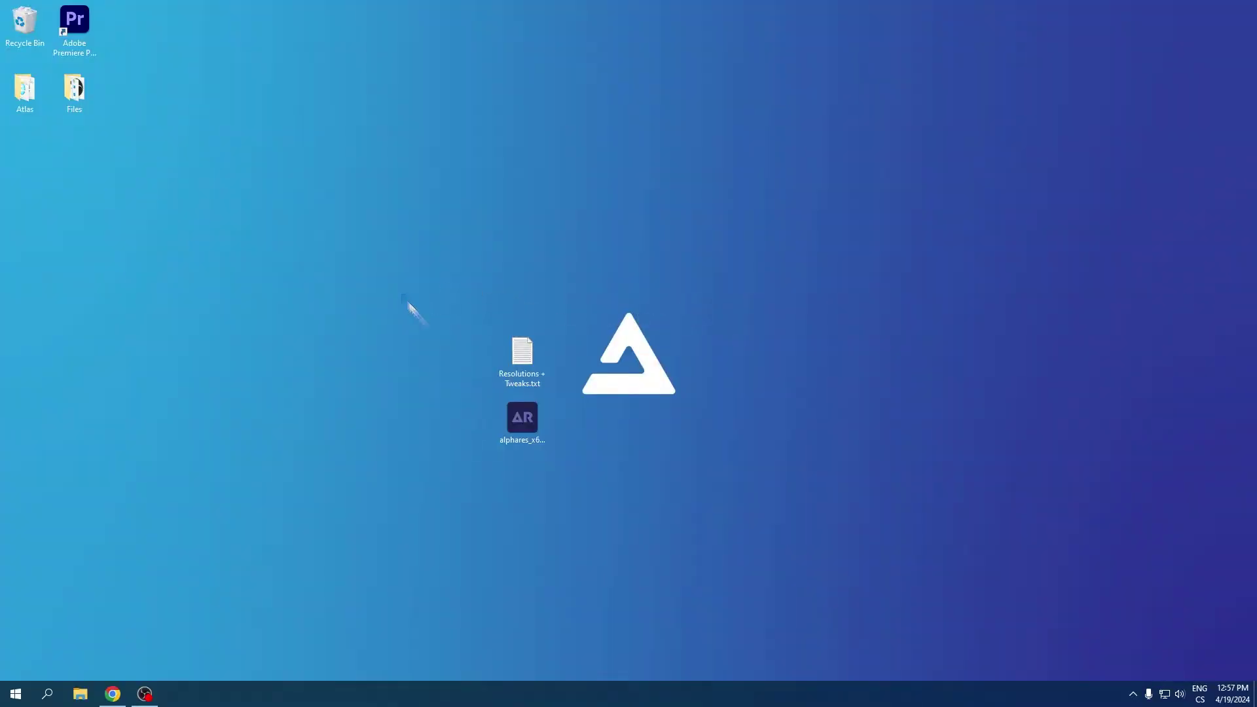
- Move an item on the desktop next to the tweaks notes and alphares files
{"action": "left_click_drag", "start_coordinate": [422, 308], "coordinate": [479, 360]}
- Open Resolutions + Tweaks.txt on the right half and highlight its recommended resolutions list
{"action": "double_click", "coordinate": [523, 360]}
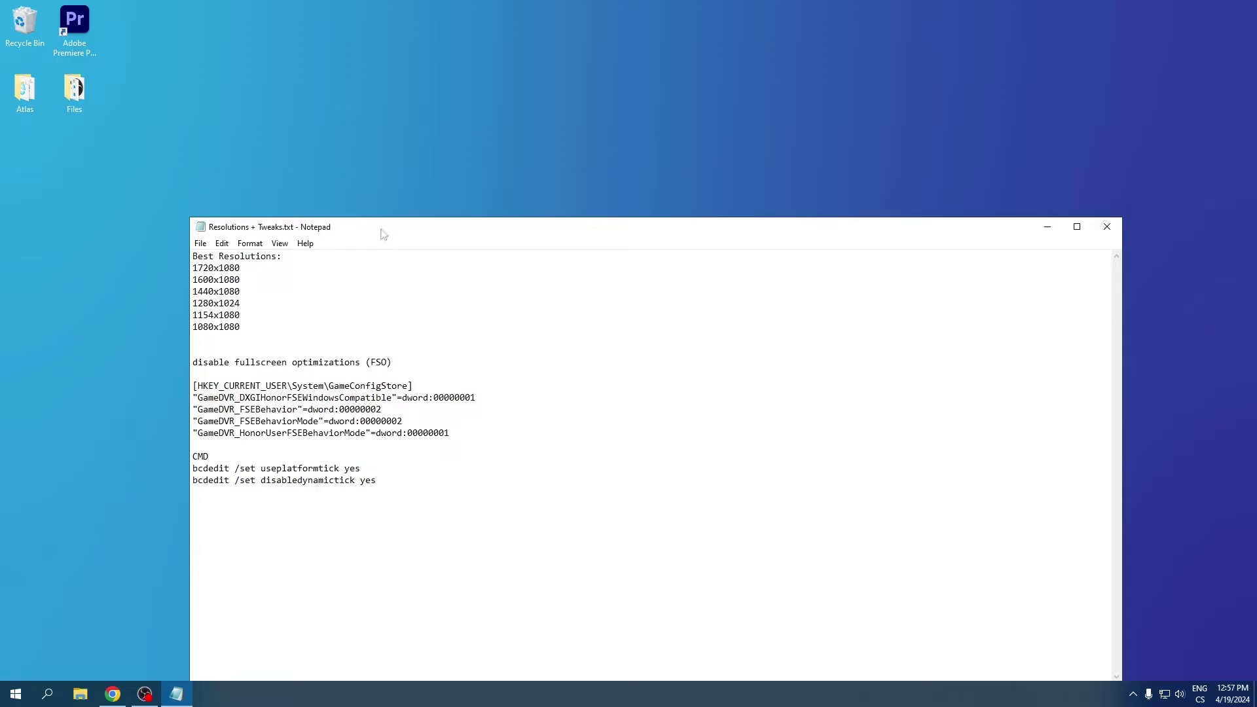
{"action": "left_click_drag", "start_coordinate": [379, 230], "coordinate": [820, 147]}
{"action": "key", "text": "shift+End"}
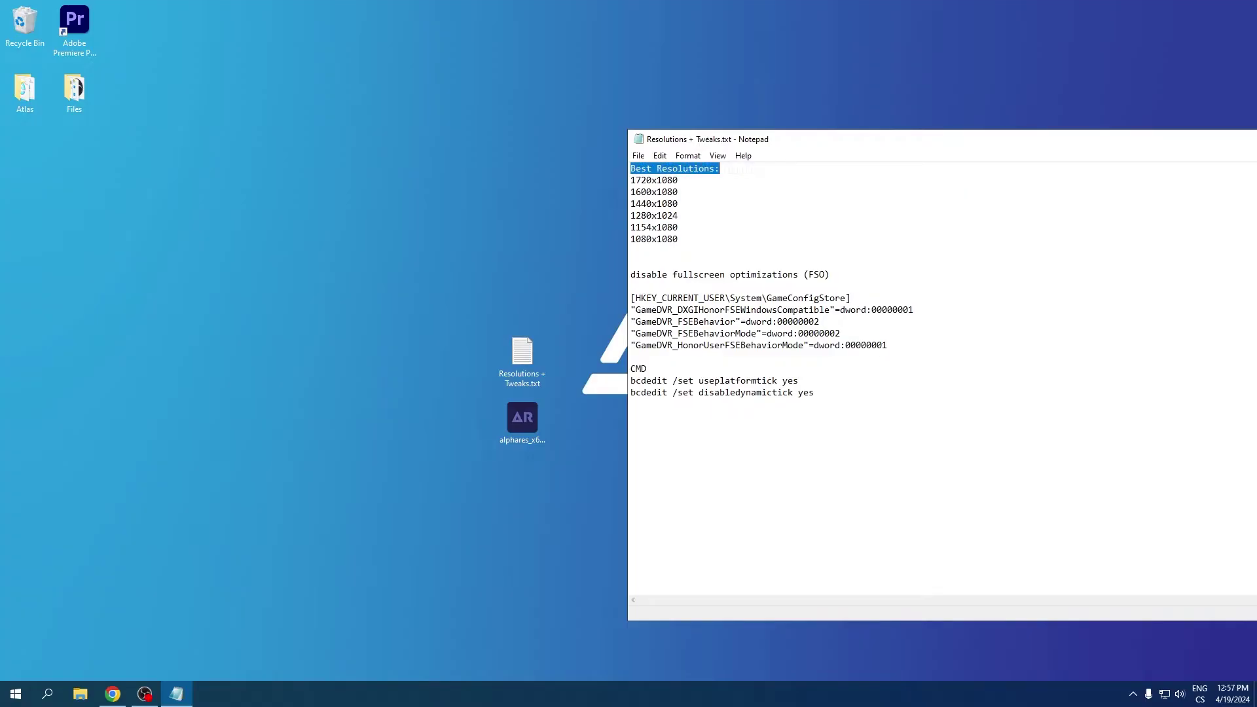
{"action": "left_click_drag", "start_coordinate": [698, 238], "coordinate": [631, 180]}
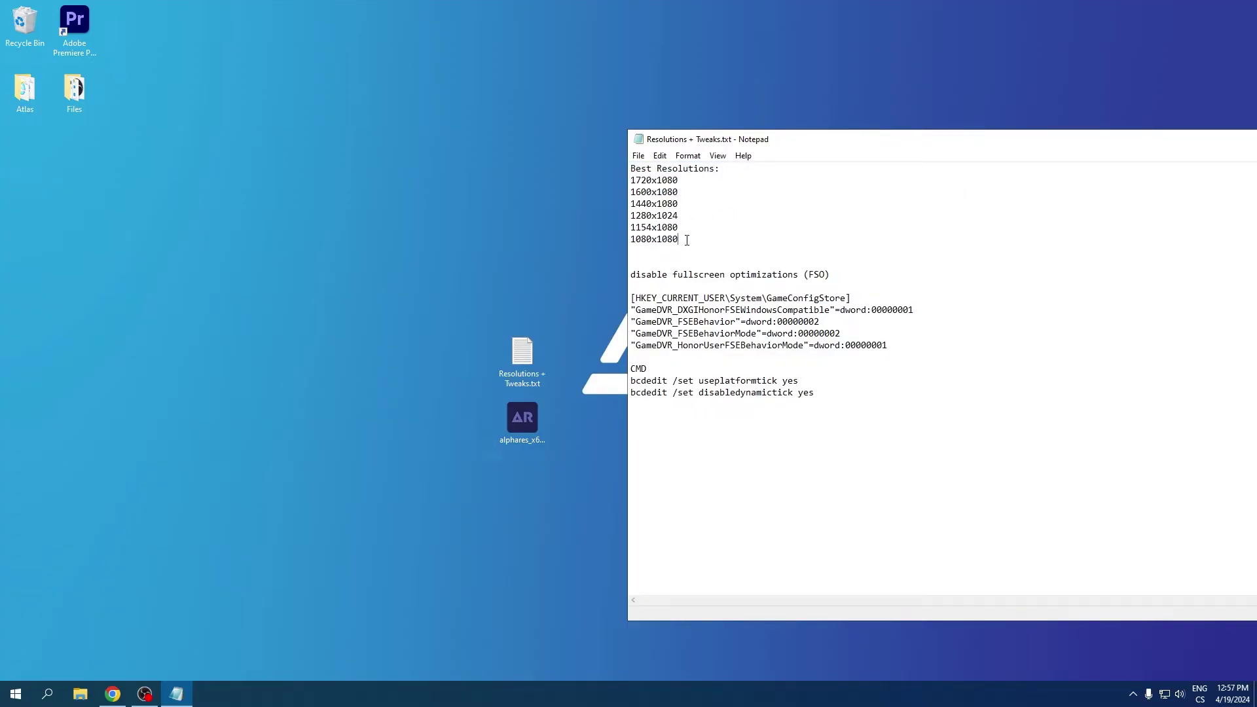
{"action": "left_click_drag", "start_coordinate": [688, 239], "coordinate": [618, 182]}
{"action": "left_click", "coordinate": [712, 236]}
- Launch alphares beside the notes and replace the FPS value 240 with 0
{"action": "double_click", "coordinate": [521, 420]}
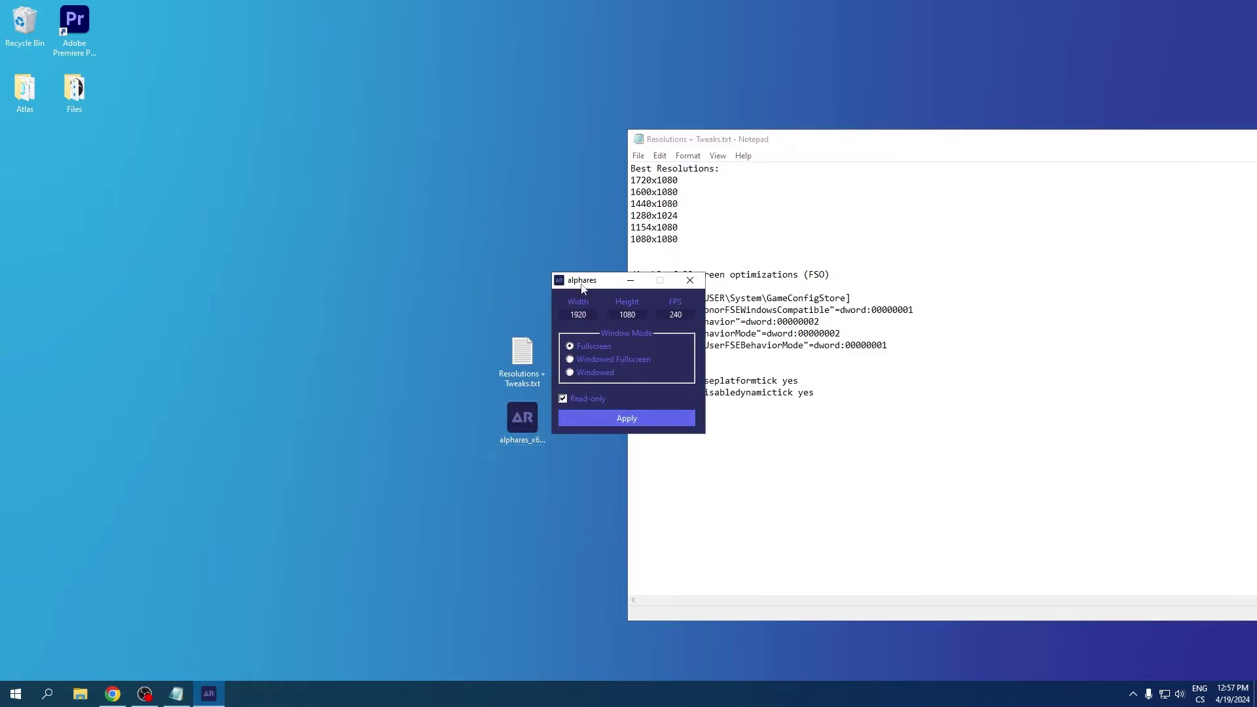
{"action": "mouse_move", "coordinate": [590, 284]}
{"action": "left_mouse_down"}
{"action": "mouse_move", "coordinate": [528, 248]}
{"action": "mouse_move", "coordinate": [465, 236]}
{"action": "left_mouse_up"}
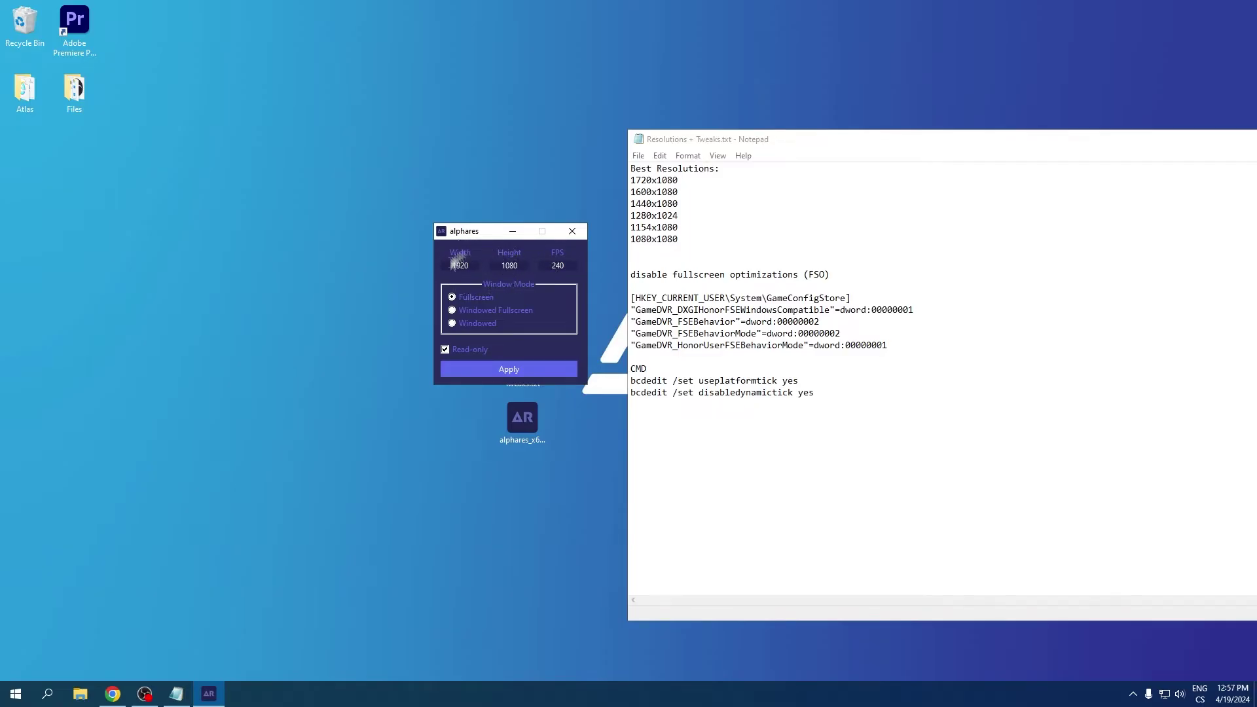
{"action": "double_click", "coordinate": [509, 265]}
{"action": "double_click", "coordinate": [464, 265]}
{"action": "double_click", "coordinate": [557, 265]}
{"action": "double_click", "coordinate": [553, 264]}
{"action": "type", "text": "0"}
- Enter Width 1720 and Height 1080 from the notes' first resolution line
{"action": "left_click_drag", "start_coordinate": [653, 182], "coordinate": [621, 181]}
{"action": "key", "text": "ctrl+c"}
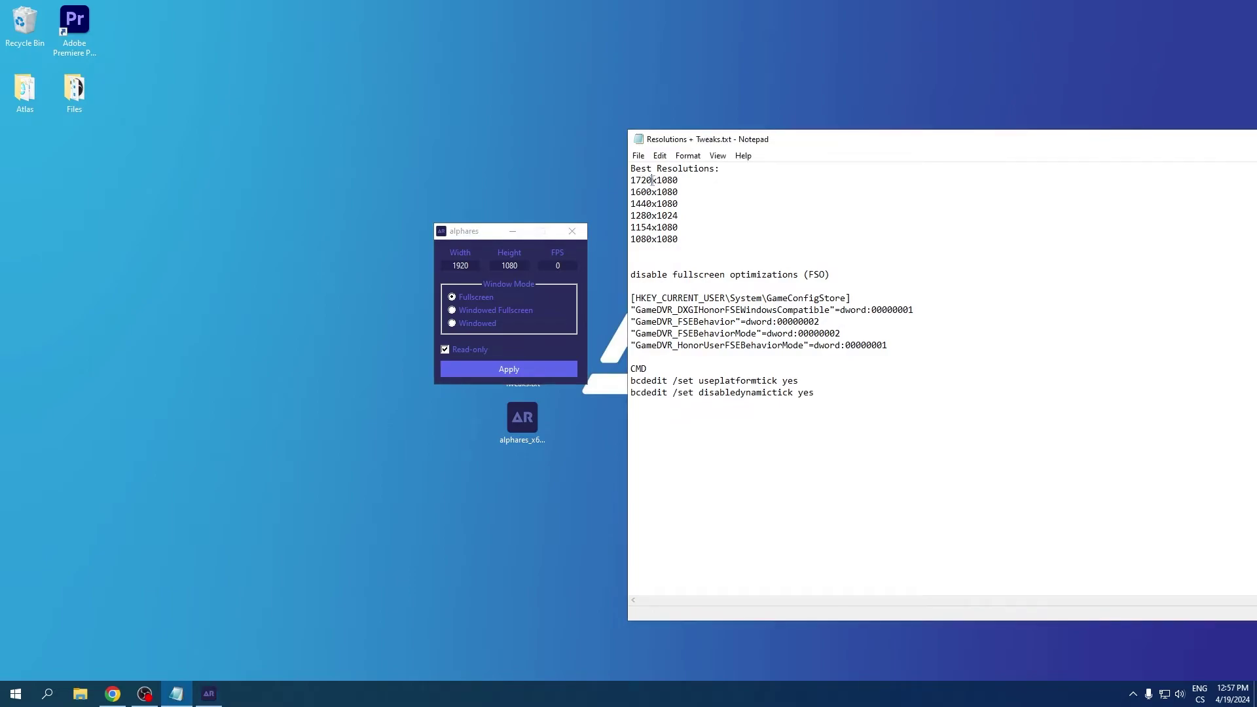
{"action": "double_click", "coordinate": [460, 266]}
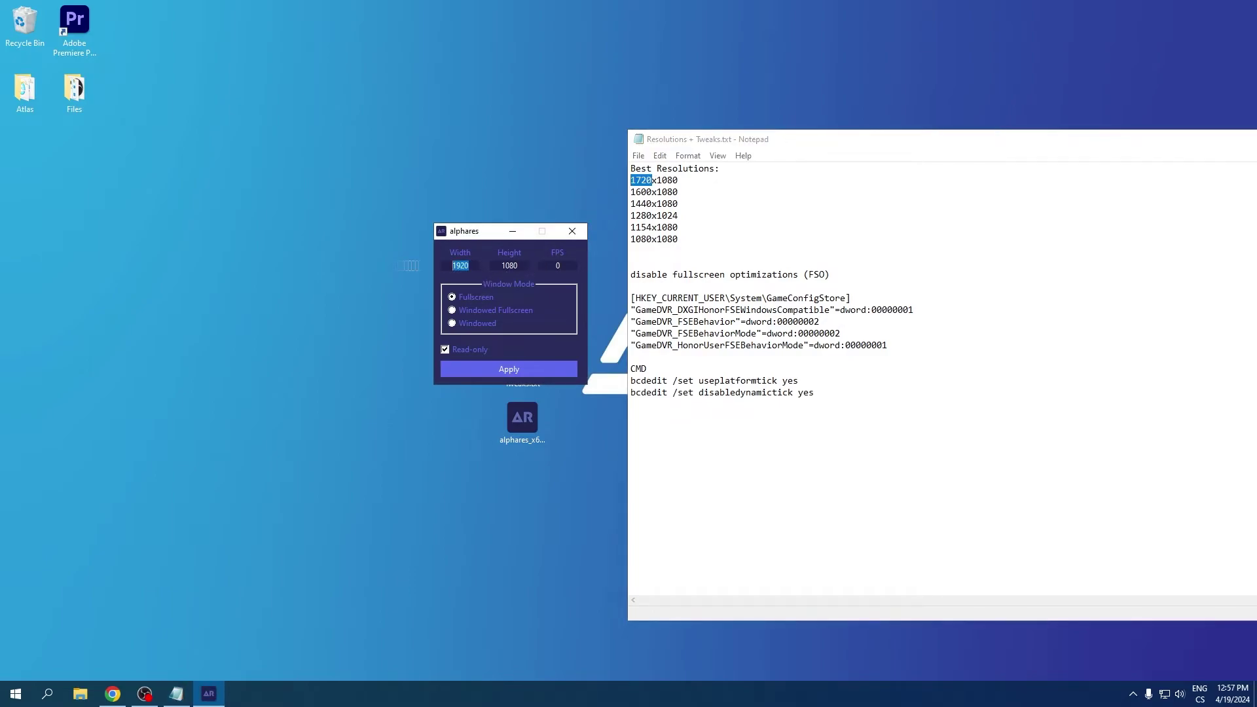
{"action": "key", "text": "ctrl+v"}
{"action": "key", "text": "alt+Tab"}
{"action": "key", "text": "Right"}
{"action": "key", "text": "Right"}
{"action": "key", "text": "shift+End"}
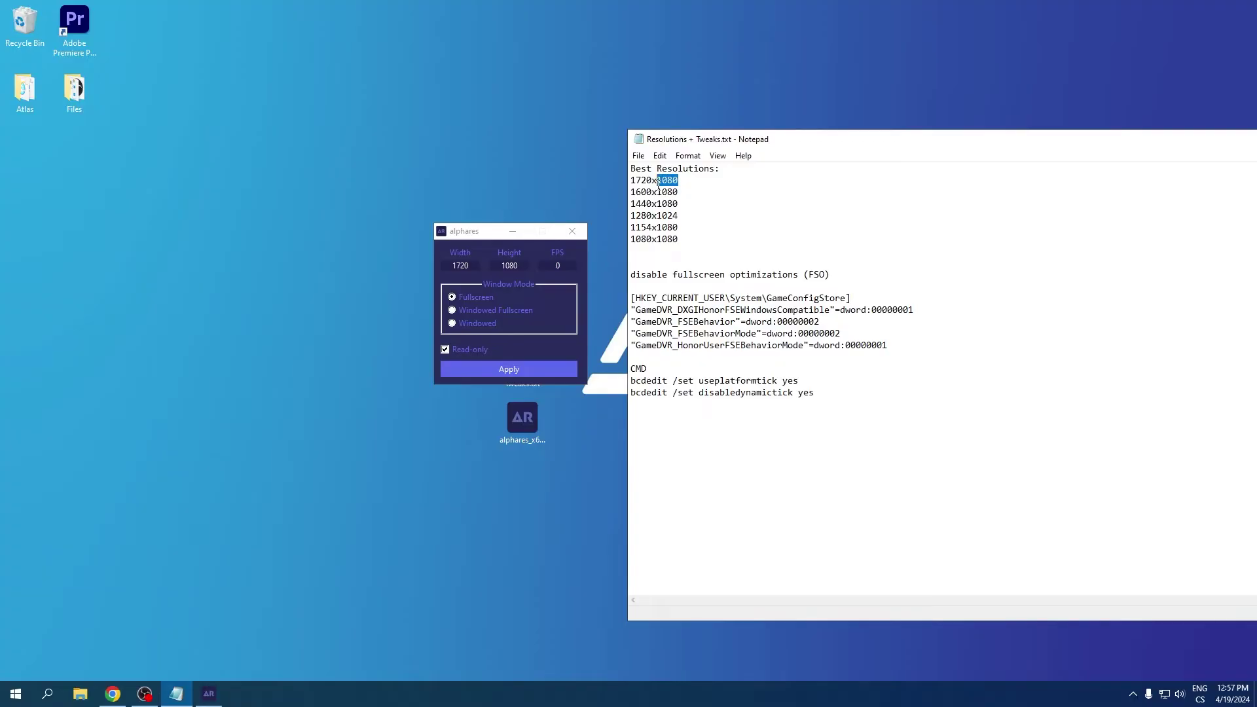
{"action": "key", "text": "alt+Tab"}
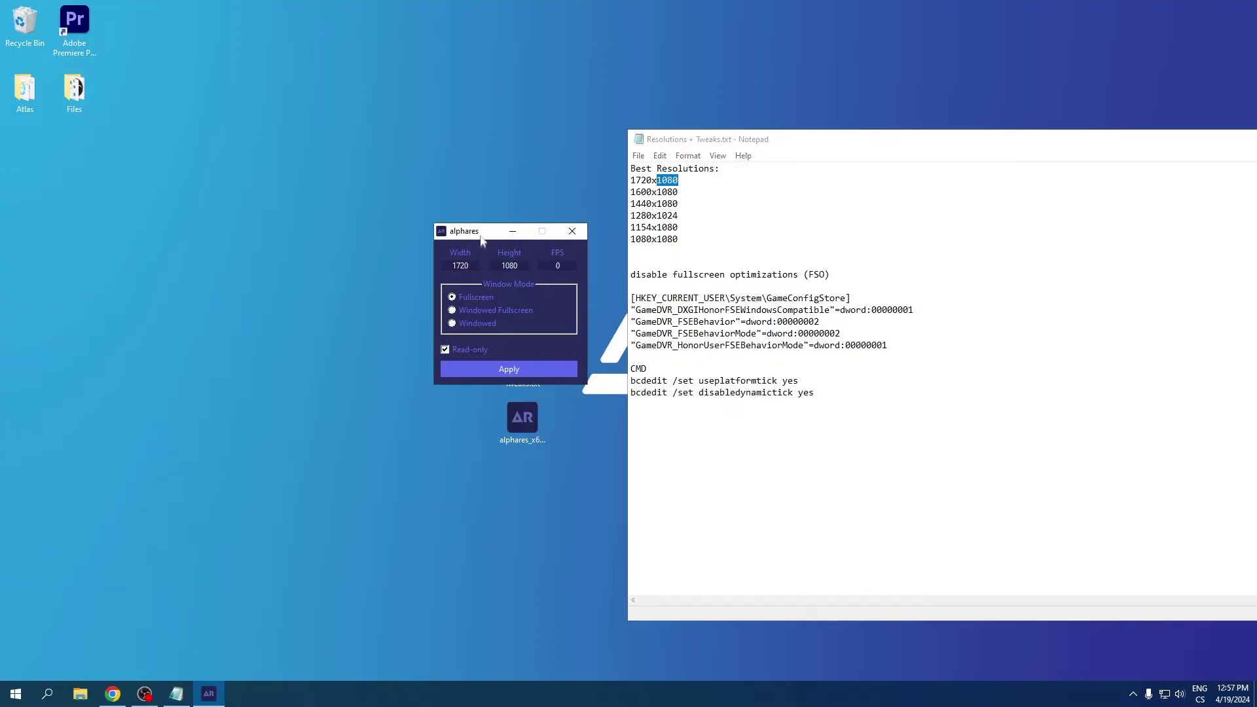
{"action": "key", "text": "Tab"}
- Choose Fullscreen mode, enable Read-only, and apply the 1720x1080 settings
{"action": "left_click", "coordinate": [451, 324]}
{"action": "left_click_drag", "start_coordinate": [481, 241], "coordinate": [470, 234]}
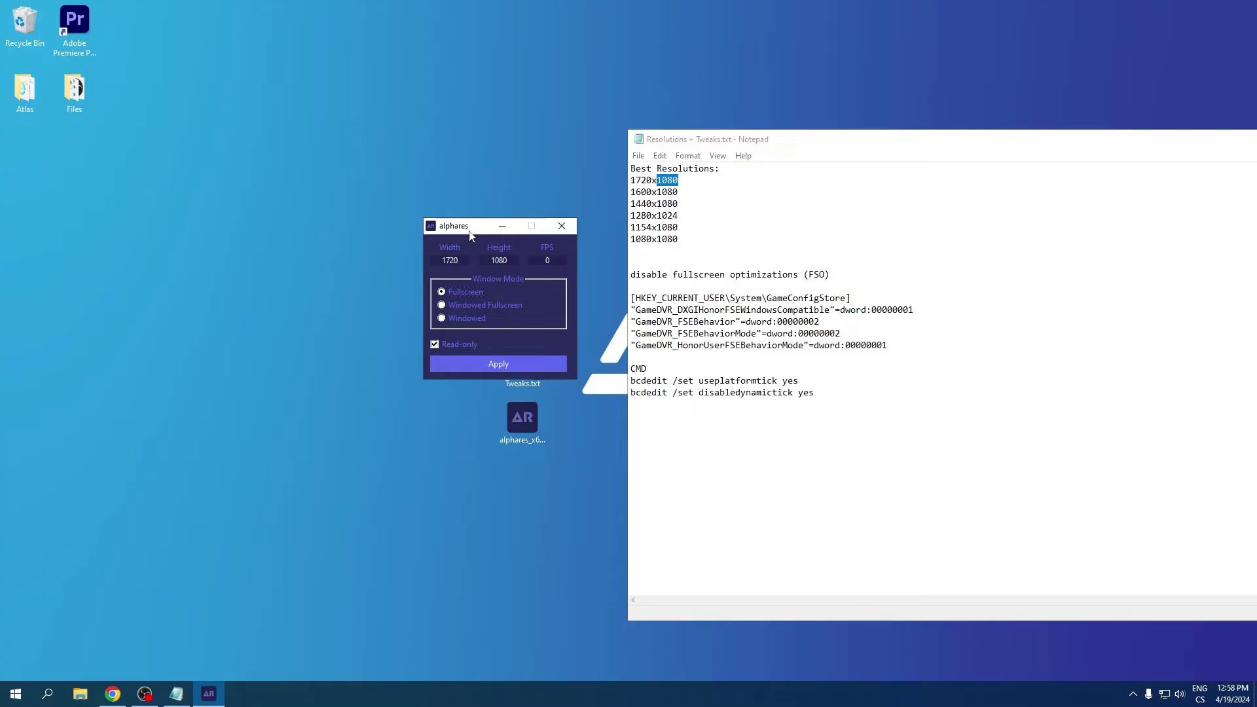
{"action": "left_click", "coordinate": [435, 344]}
{"action": "left_click", "coordinate": [503, 364]}
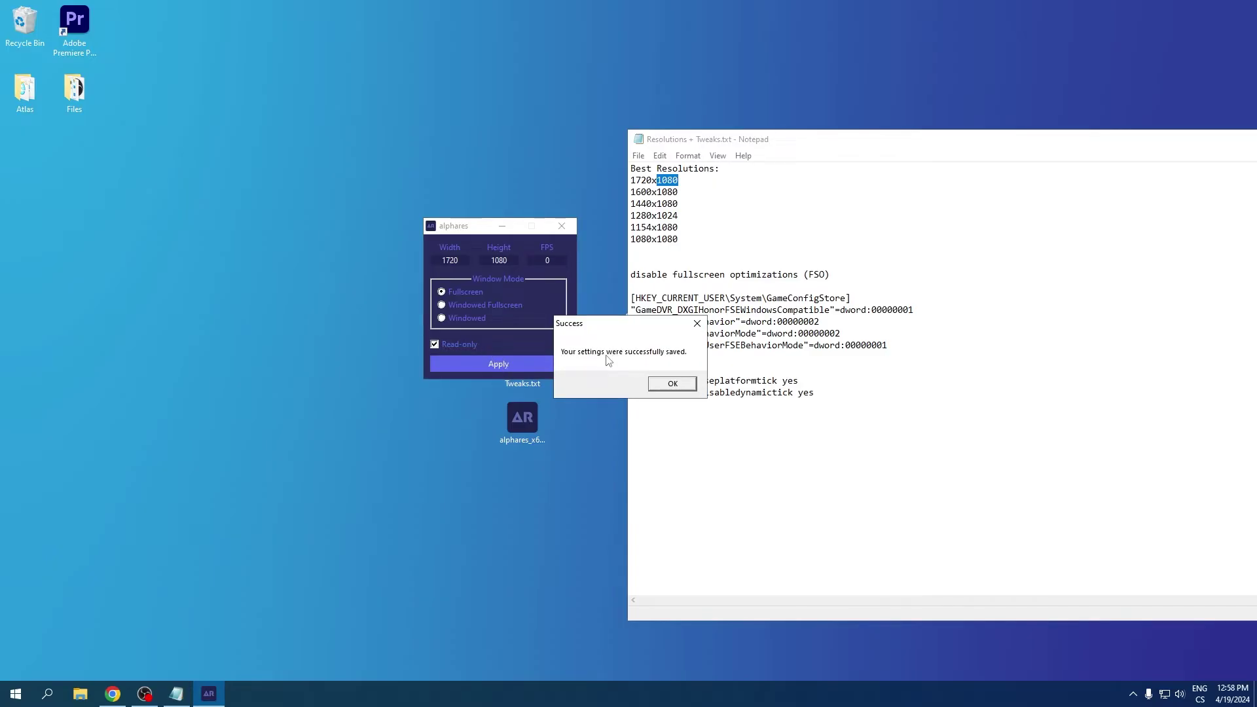
{"action": "left_click", "coordinate": [678, 384]}
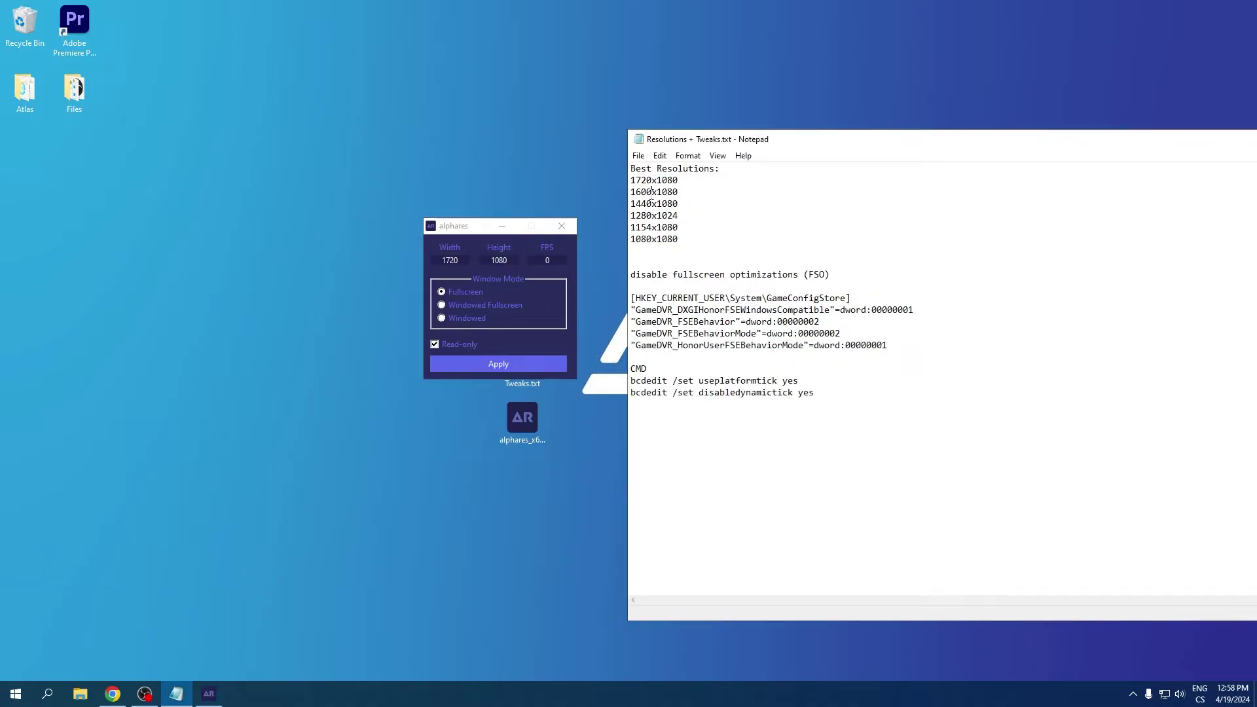
- Copy 1600 and 1080 from the notes' second line into alphares and apply them
{"action": "left_click_drag", "start_coordinate": [653, 192], "coordinate": [631, 191]}
{"action": "key", "text": "ctrl+c"}
{"action": "key", "text": "alt+Tab"}
{"action": "key", "text": "ctrl+a"}
{"action": "key", "text": "ctrl+v"}
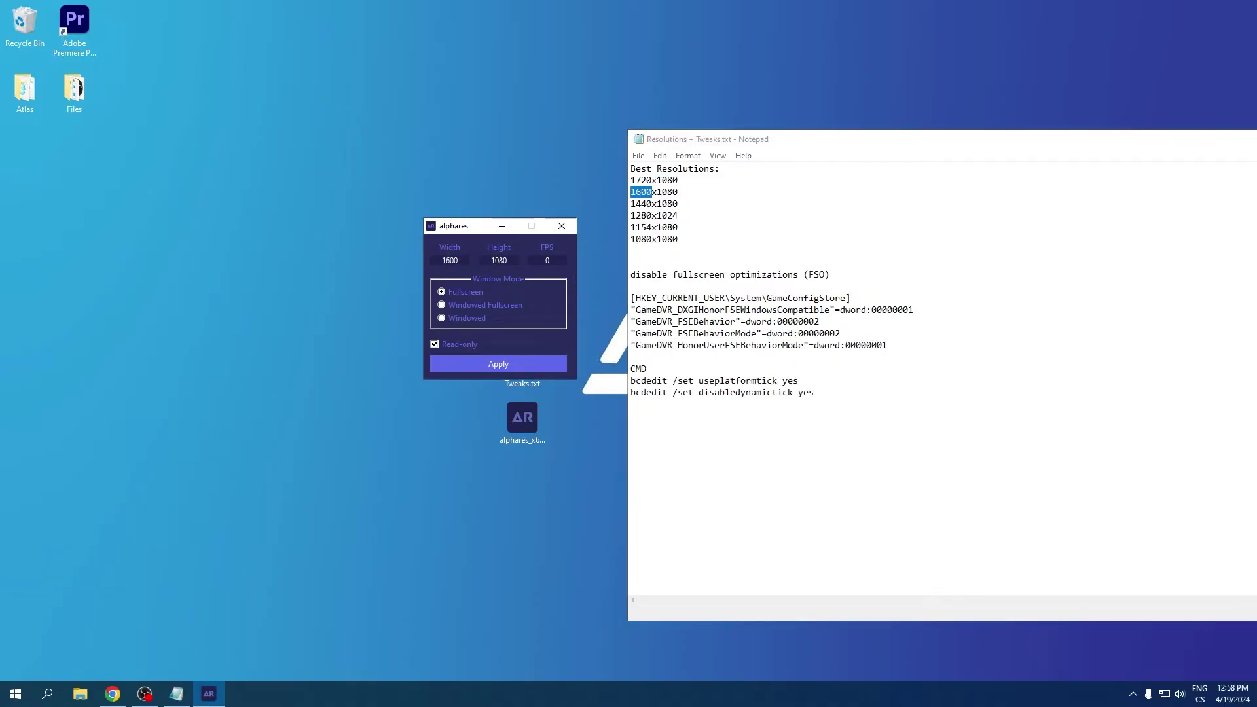
{"action": "left_click_drag", "start_coordinate": [678, 192], "coordinate": [661, 191]}
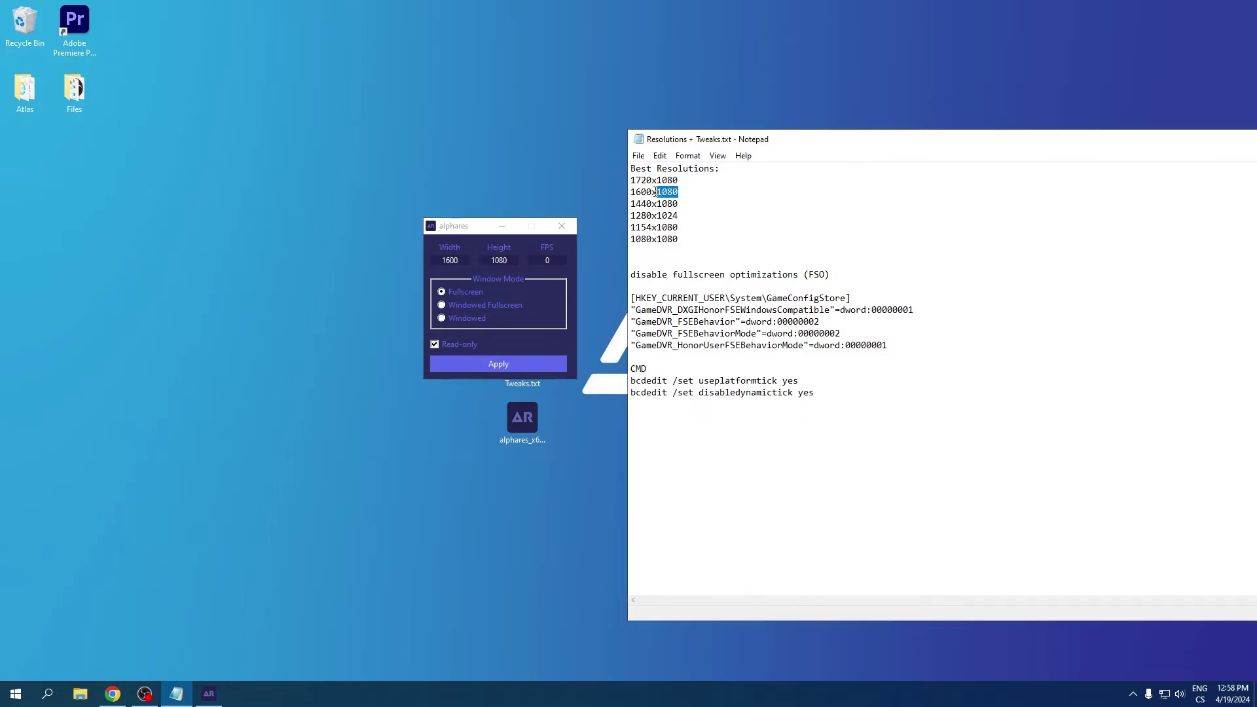
{"action": "key", "text": "alt+Tab"}
{"action": "key", "text": "Tab"}
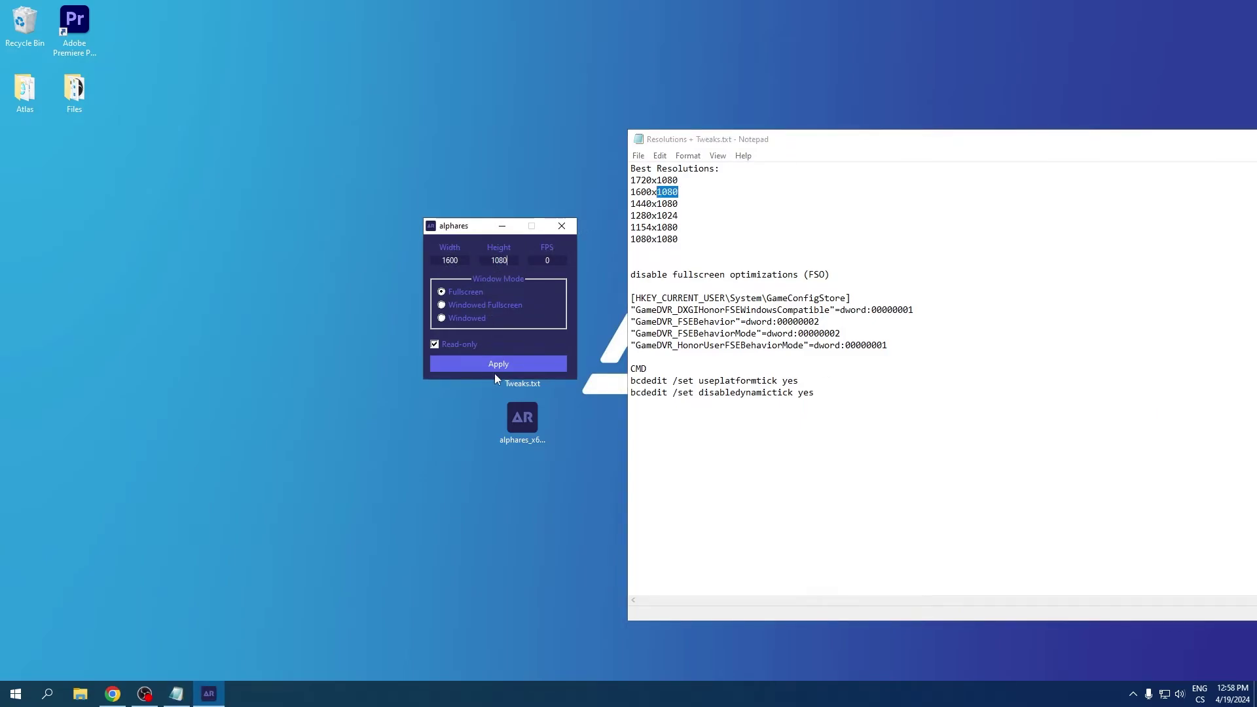
{"action": "left_click", "coordinate": [495, 371]}
{"action": "left_click", "coordinate": [680, 386]}
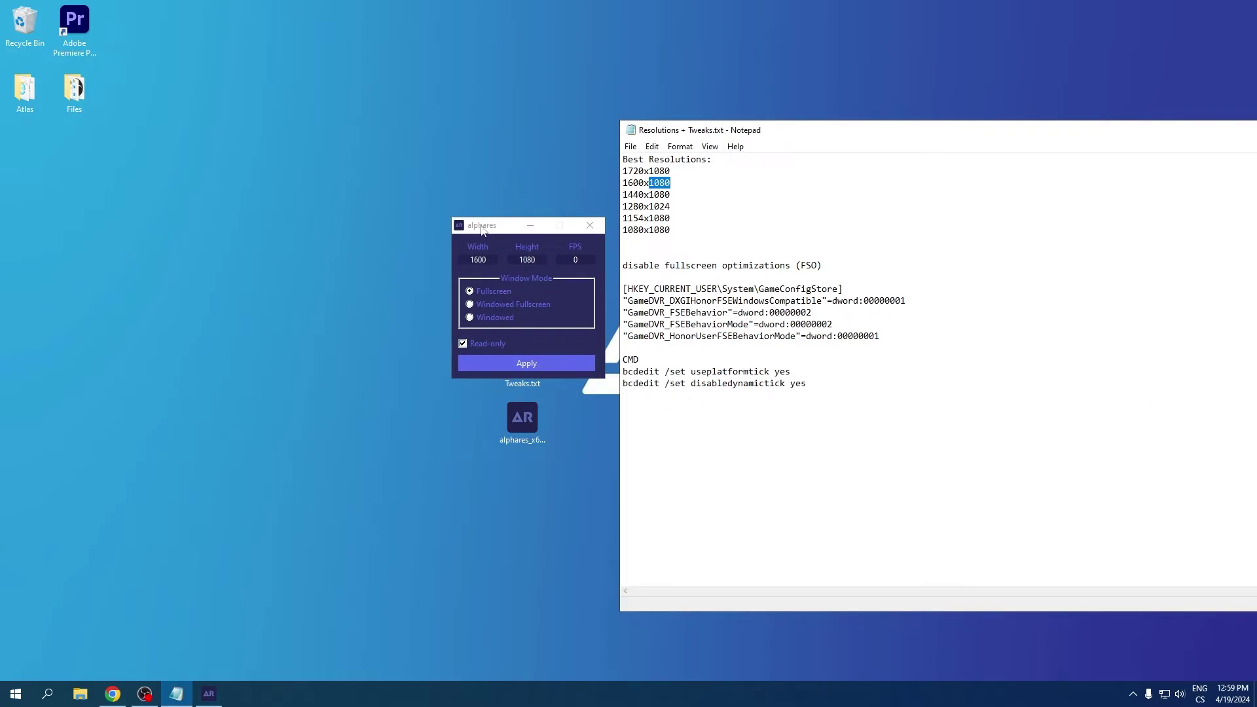
{"action": "left_click_drag", "start_coordinate": [482, 231], "coordinate": [489, 234]}
- In NVIDIA Control Panel, set Full-screen scaling on Display and override game scaling
{"action": "right_click", "coordinate": [337, 250]}
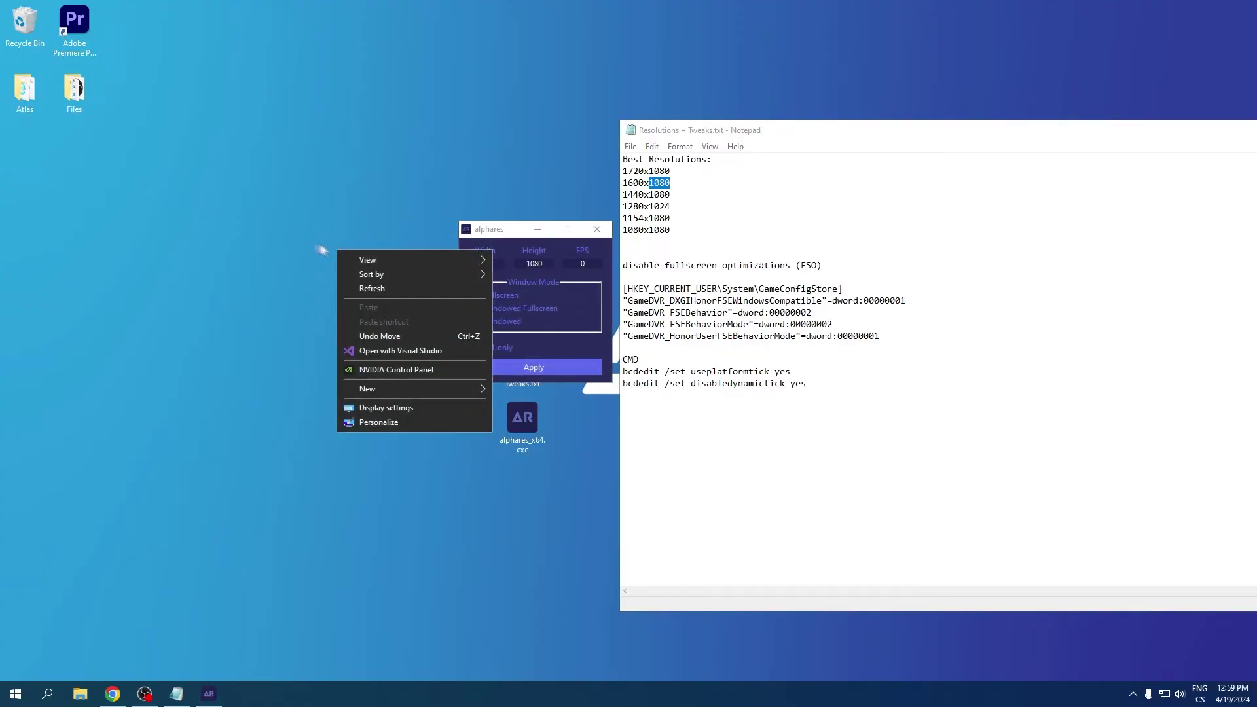
{"action": "left_click", "coordinate": [413, 370]}
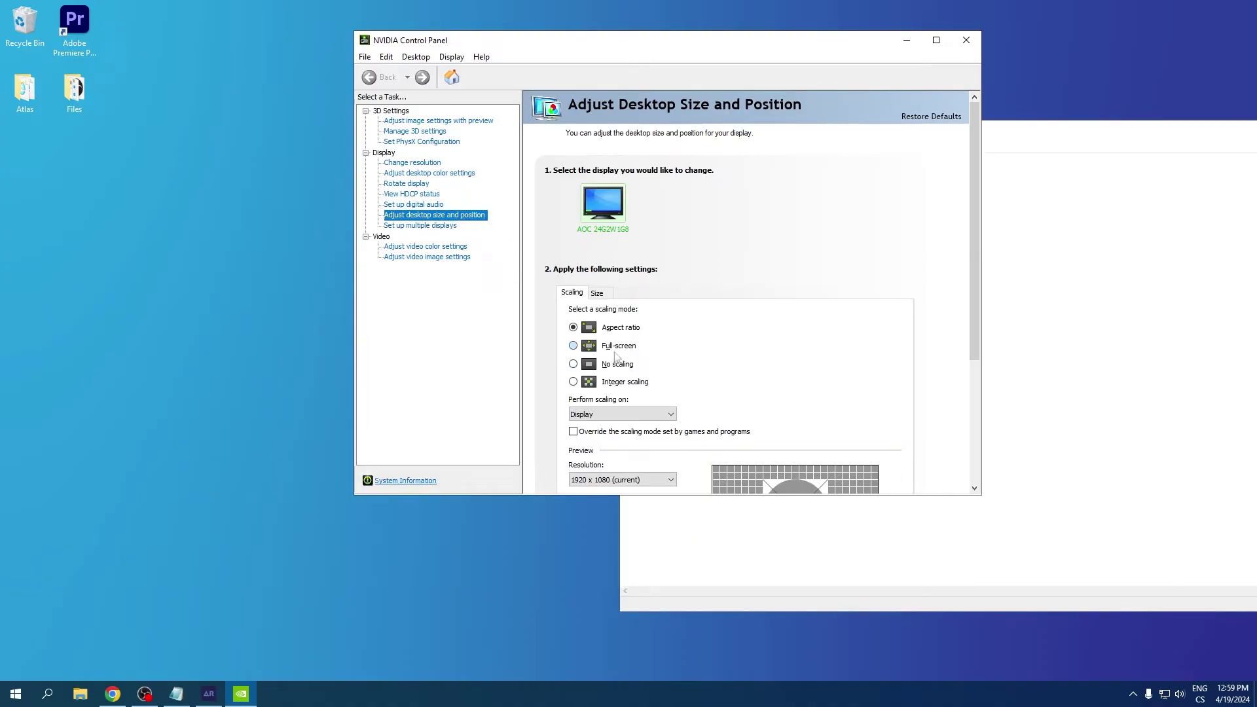
{"action": "left_click", "coordinate": [573, 345]}
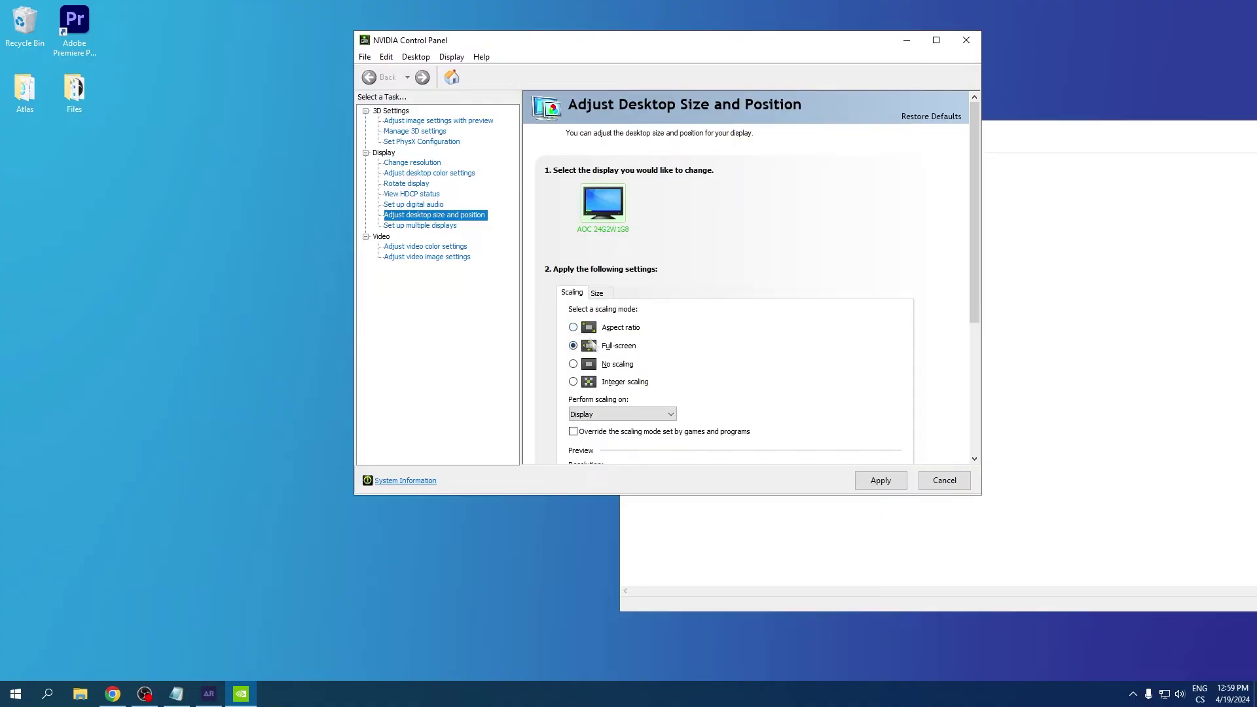
{"action": "scroll", "coordinate": [697, 340], "scroll_direction": "down", "scroll_amount": 1}
{"action": "scroll", "coordinate": [700, 322], "scroll_direction": "down", "scroll_amount": 2}
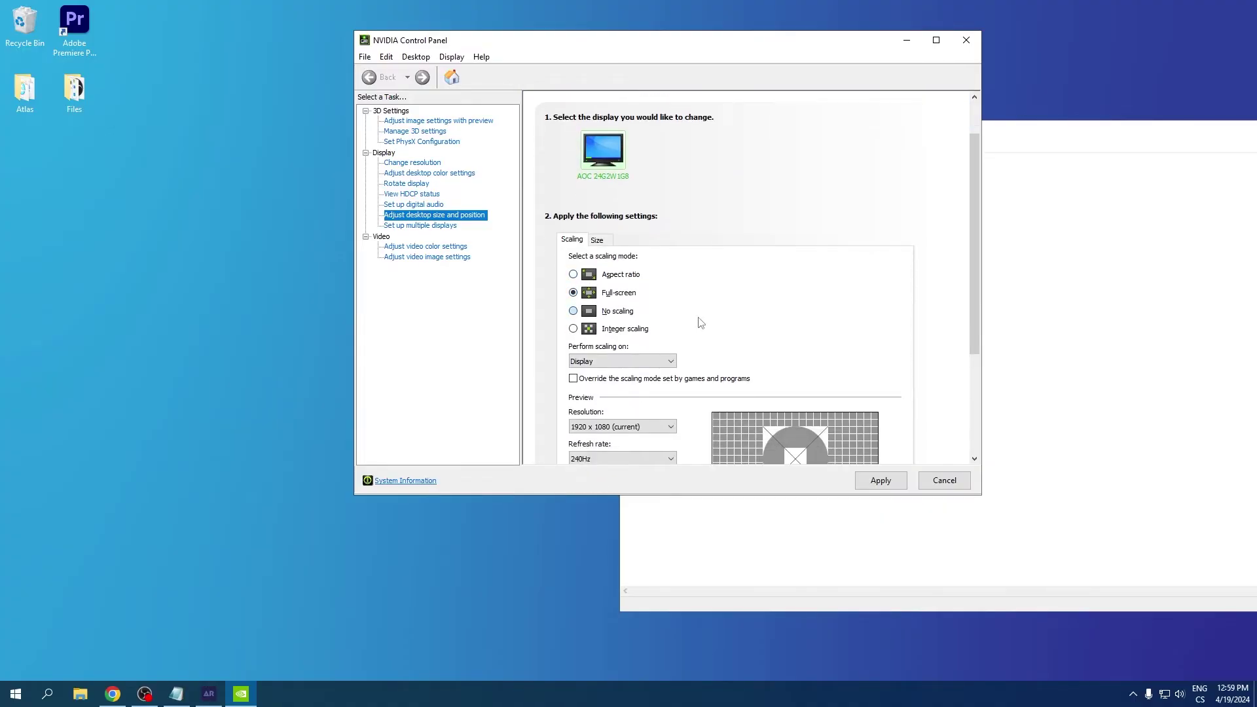
{"action": "scroll", "coordinate": [700, 323], "scroll_direction": "down", "scroll_amount": 2}
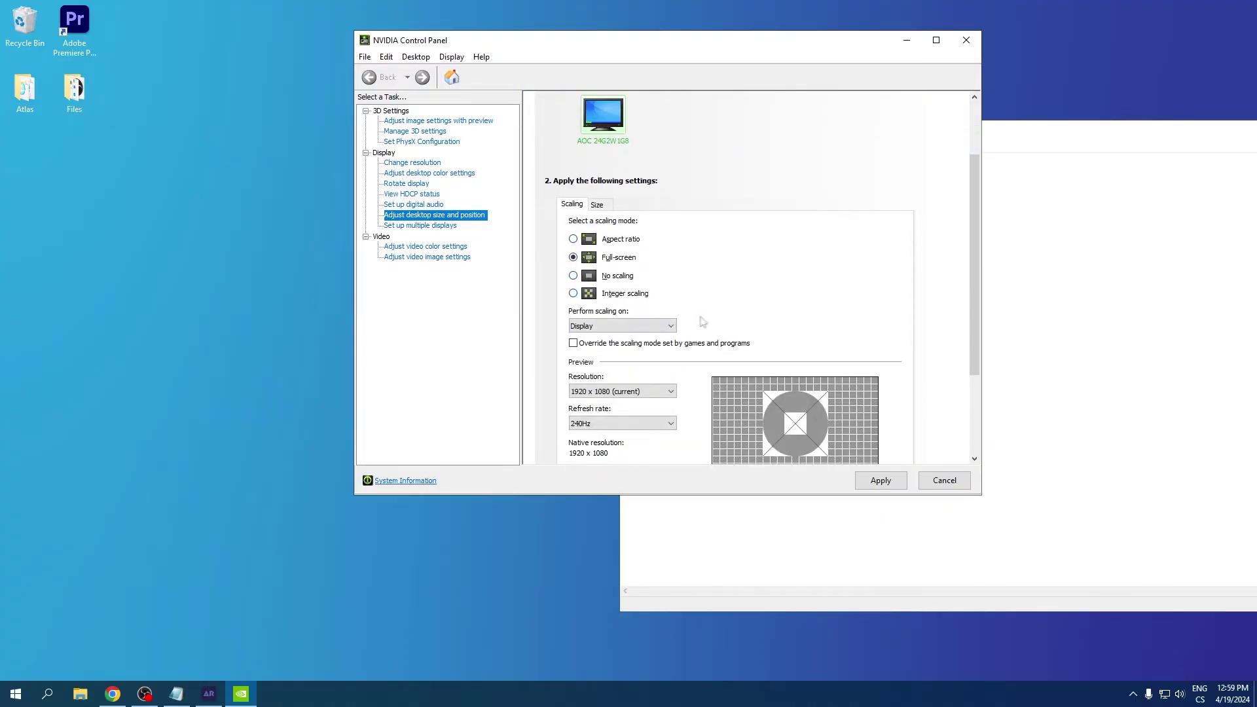
{"action": "left_click", "coordinate": [605, 324]}
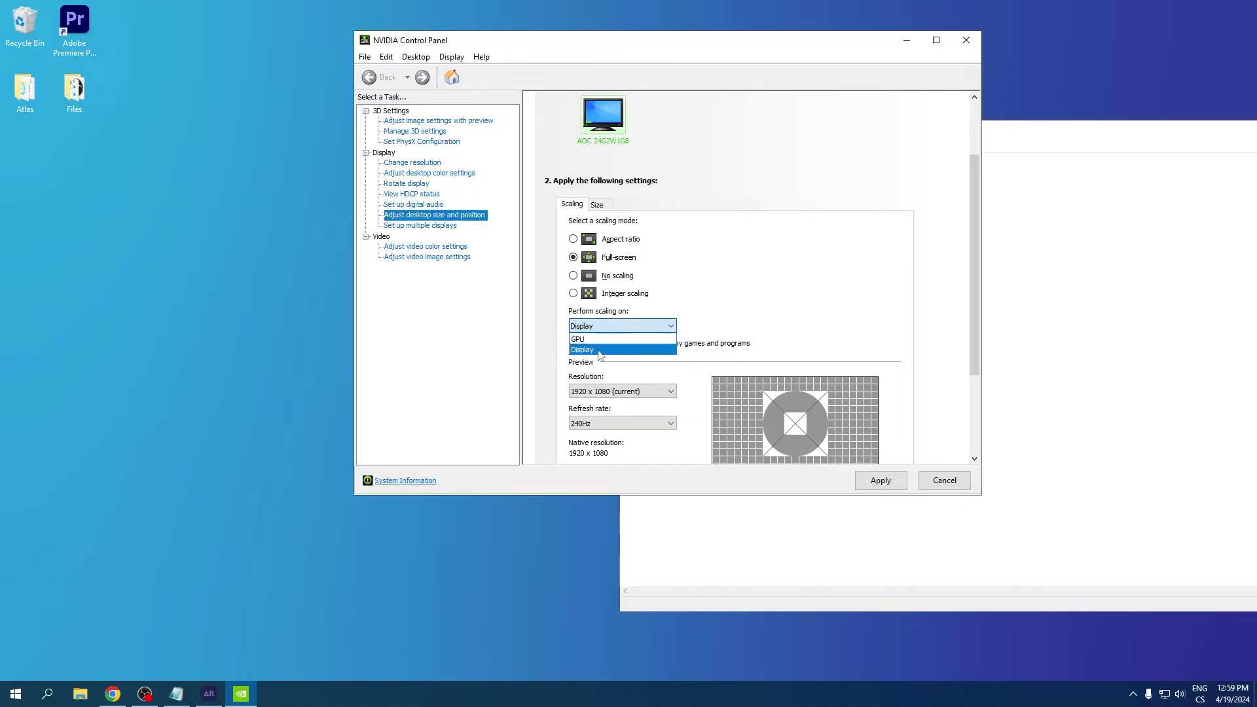
{"action": "left_click", "coordinate": [572, 335]}
{"action": "left_click", "coordinate": [573, 344]}
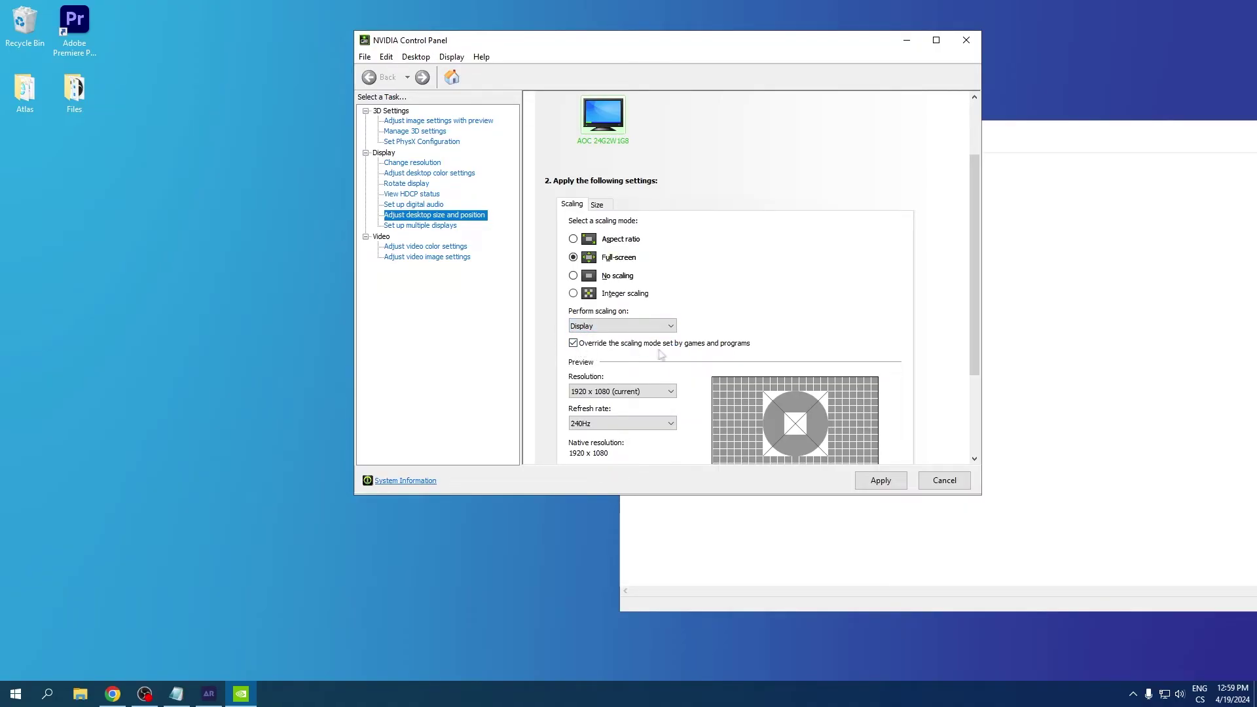
{"action": "scroll", "coordinate": [759, 338], "scroll_direction": "down", "scroll_amount": 1}
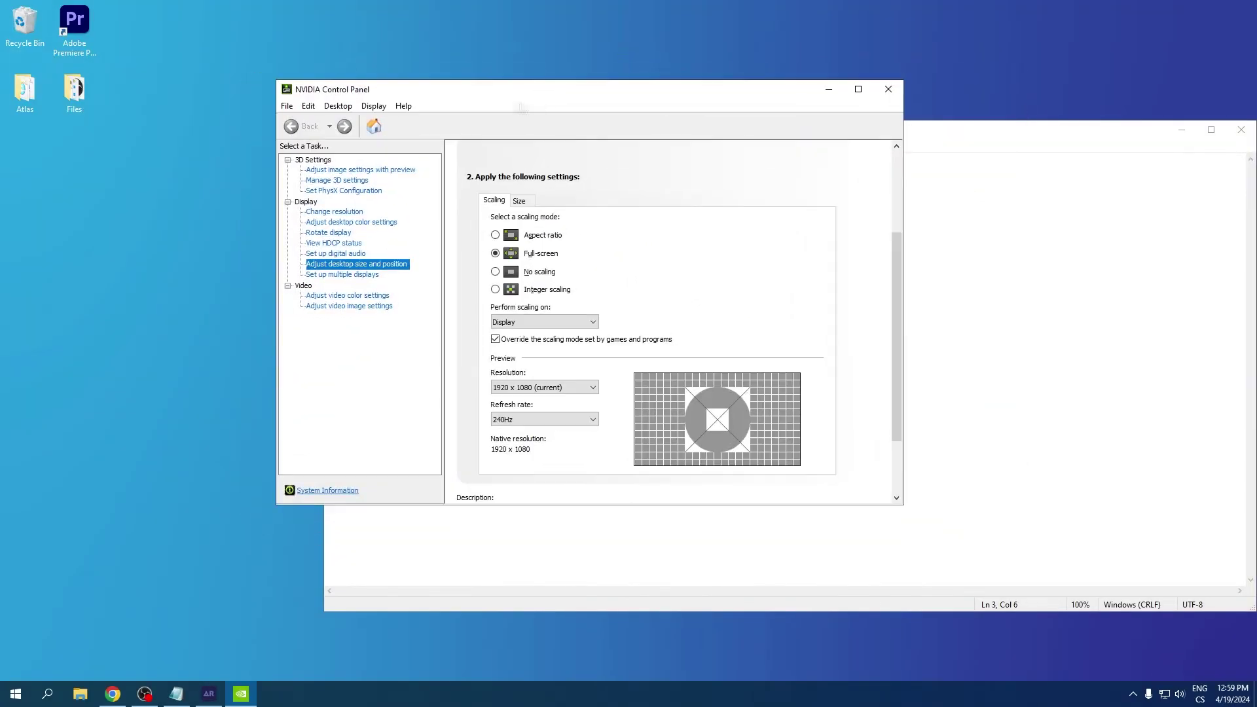
- Close NVIDIA Control Panel, move the notes right, and select the GameConfigStore path
{"action": "left_click", "coordinate": [889, 89]}
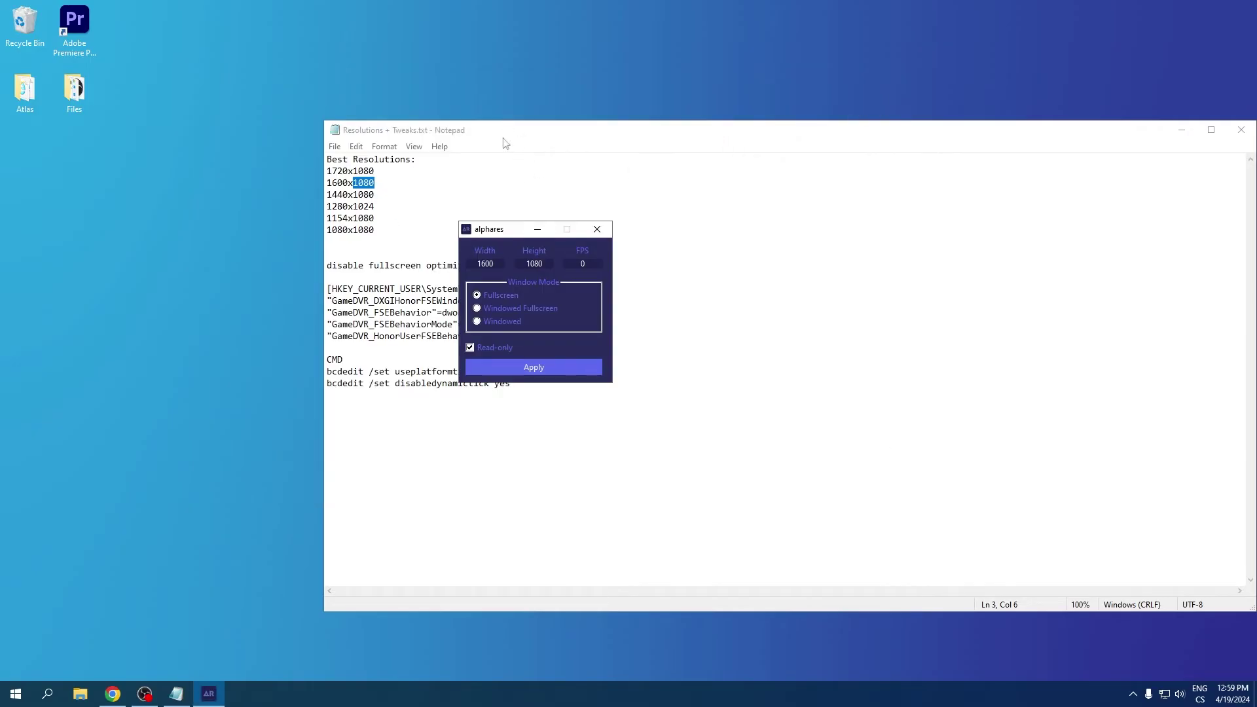
{"action": "left_click_drag", "start_coordinate": [504, 139], "coordinate": [821, 124]}
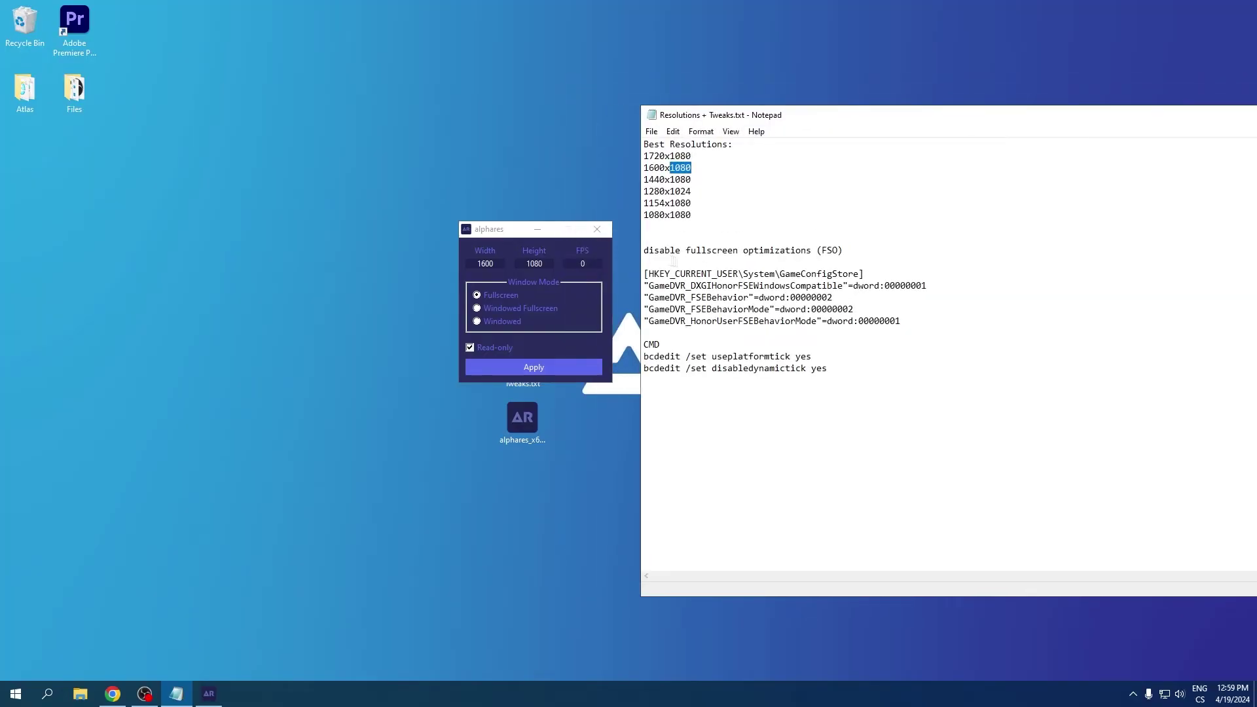
{"action": "left_click_drag", "start_coordinate": [644, 251], "coordinate": [787, 250]}
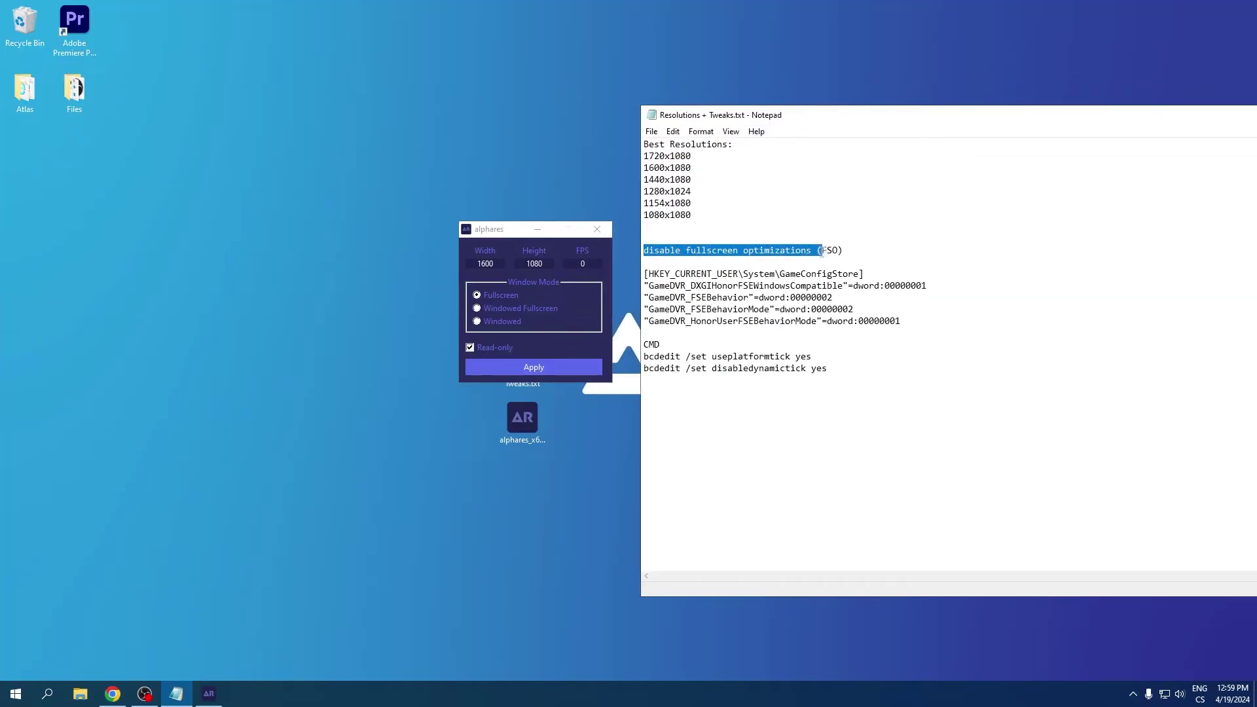
{"action": "left_click", "coordinate": [865, 252]}
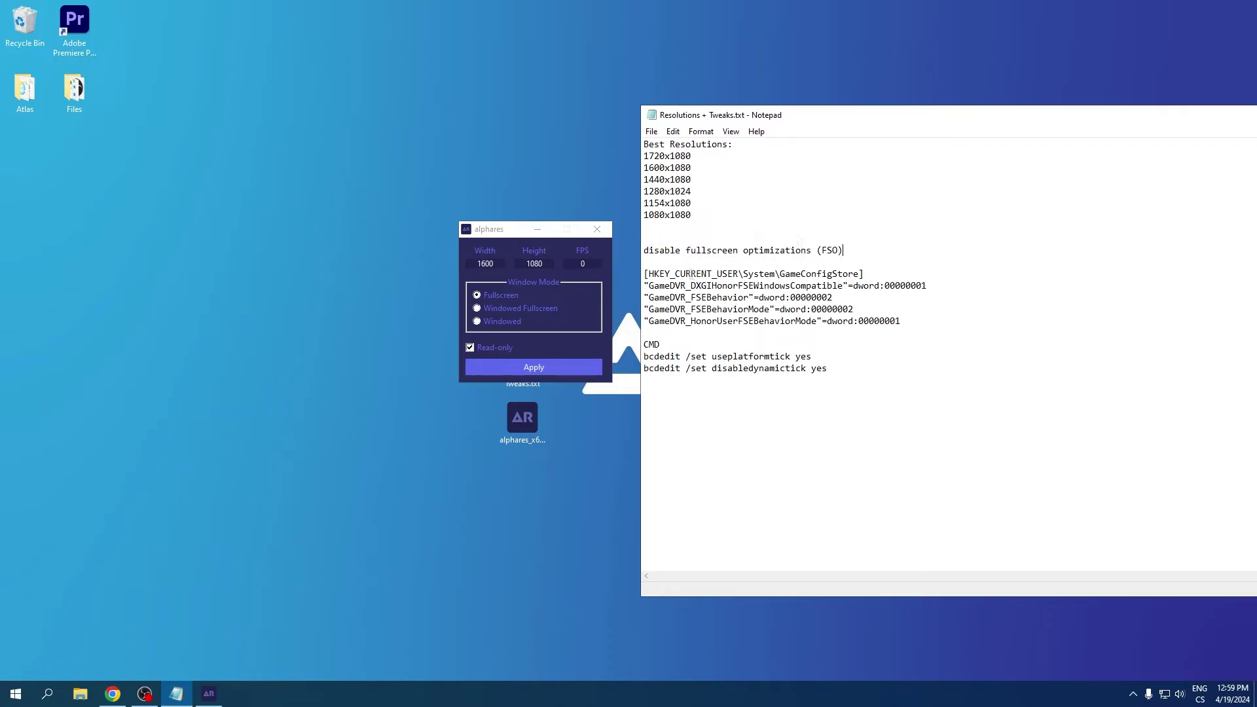
{"action": "left_click_drag", "start_coordinate": [648, 273], "coordinate": [861, 274]}
{"action": "key", "text": "ctrl+c"}
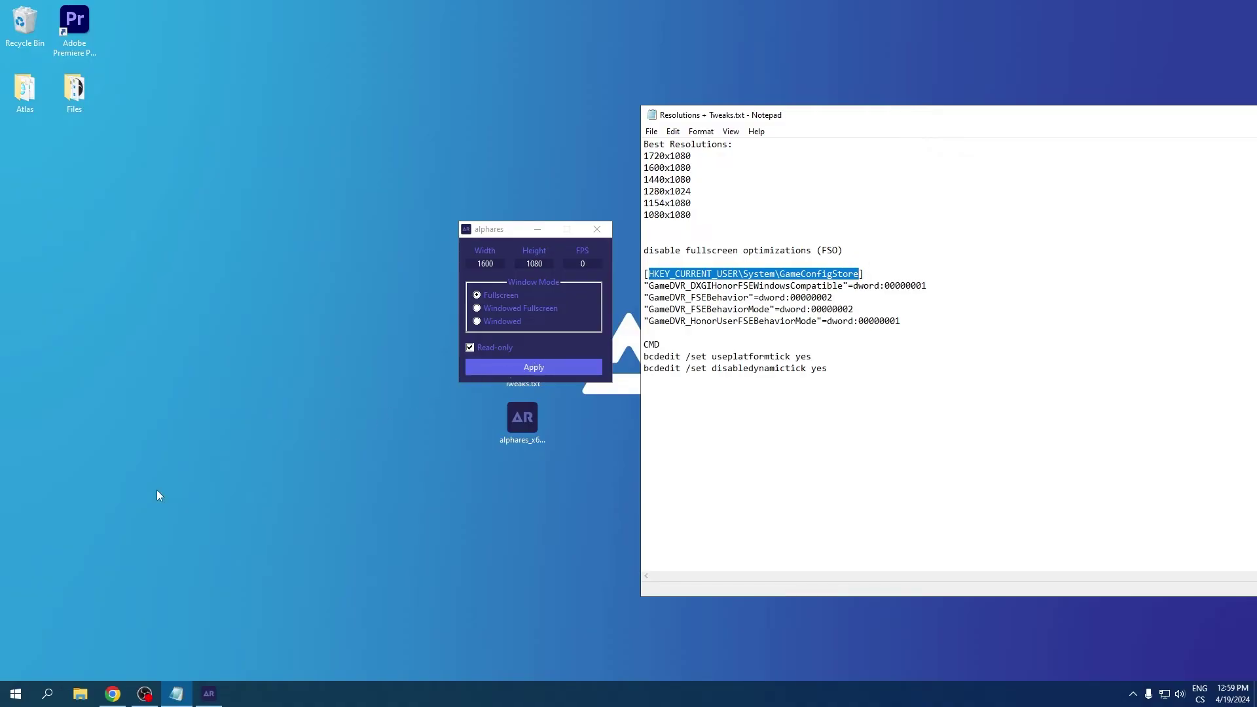
- Launch Registry Editor and jump to the pasted GameConfigStore path
{"action": "left_click", "coordinate": [46, 694]}
{"action": "type", "text": "reg"}
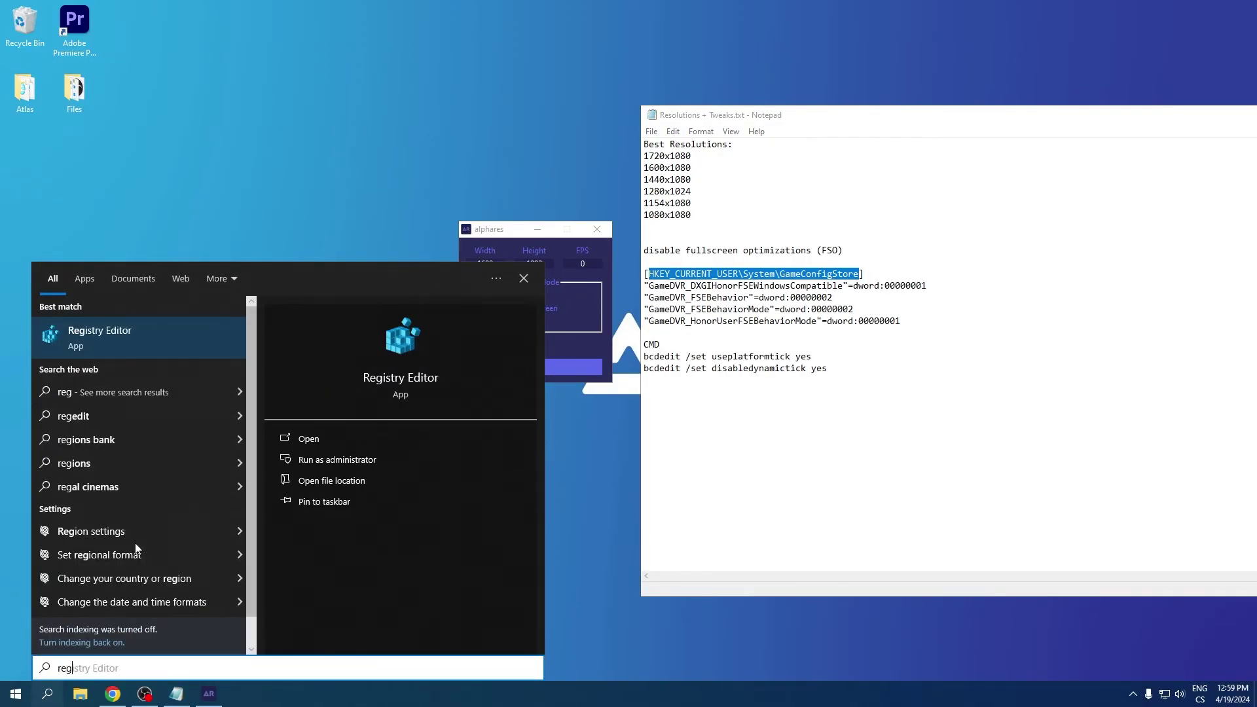
{"action": "left_click", "coordinate": [122, 337]}
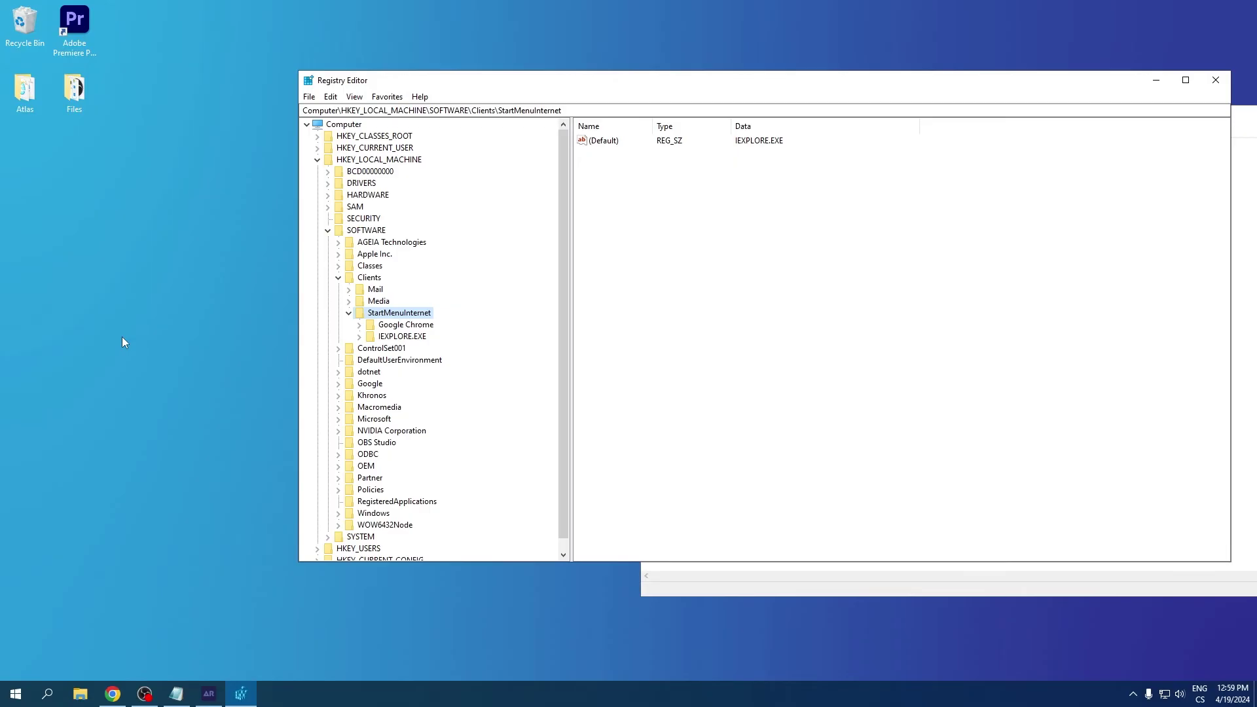
{"action": "left_click_drag", "start_coordinate": [581, 110], "coordinate": [296, 110]}
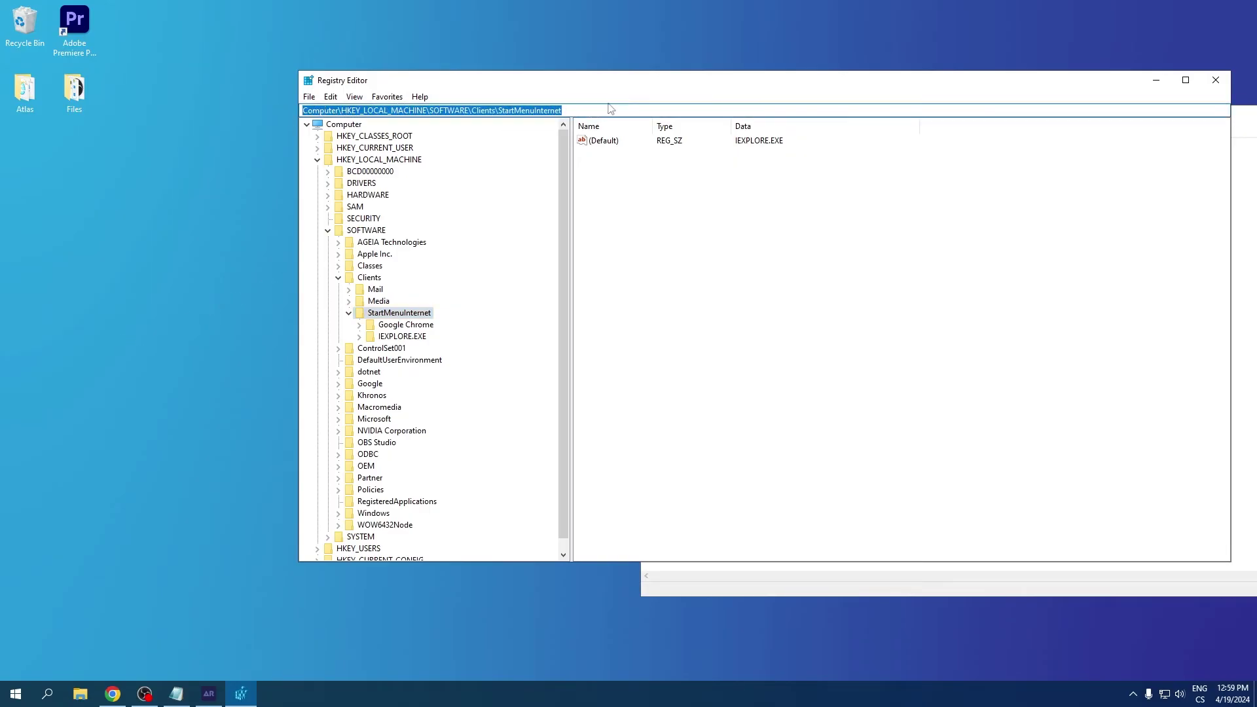
{"action": "key", "text": "ctrl+v"}
{"action": "key", "text": "Return"}
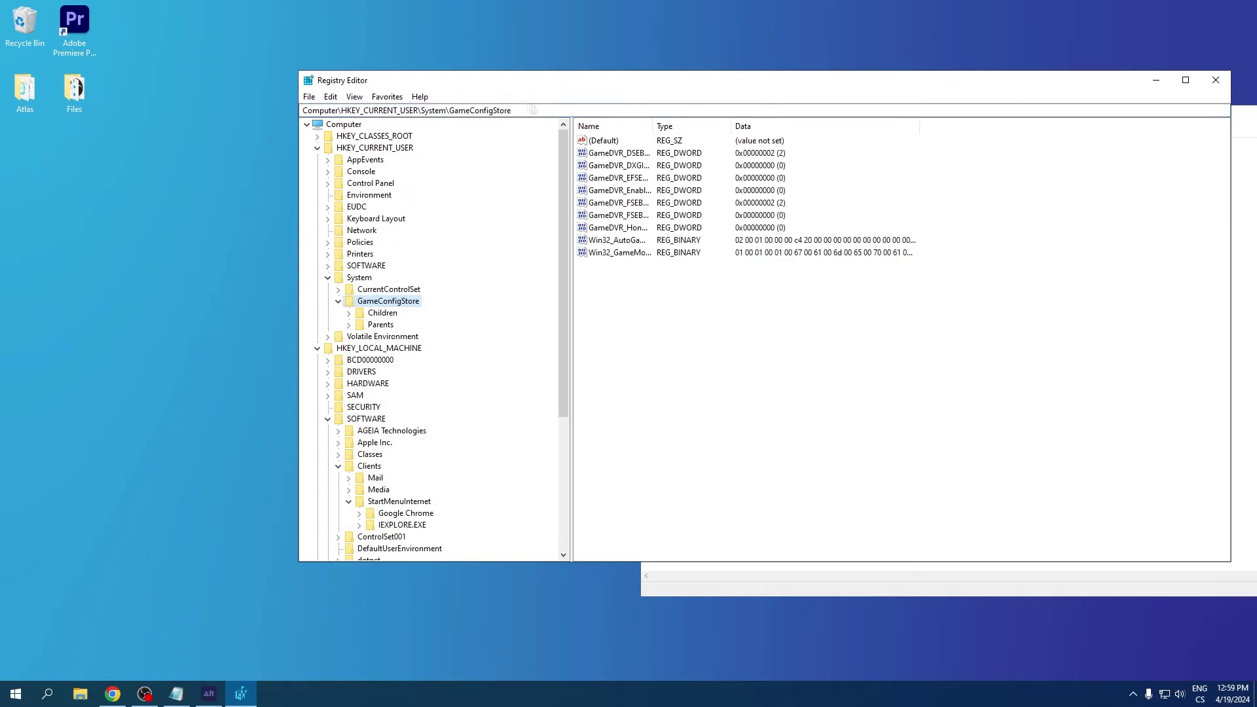
- Arrange Registry Editor and the notes so the GameDVR values are visible
{"action": "mouse_move", "coordinate": [552, 93]}
{"action": "left_mouse_down"}
{"action": "mouse_move", "coordinate": [453, 318]}
{"action": "mouse_move", "coordinate": [448, 359]}
{"action": "left_mouse_up"}
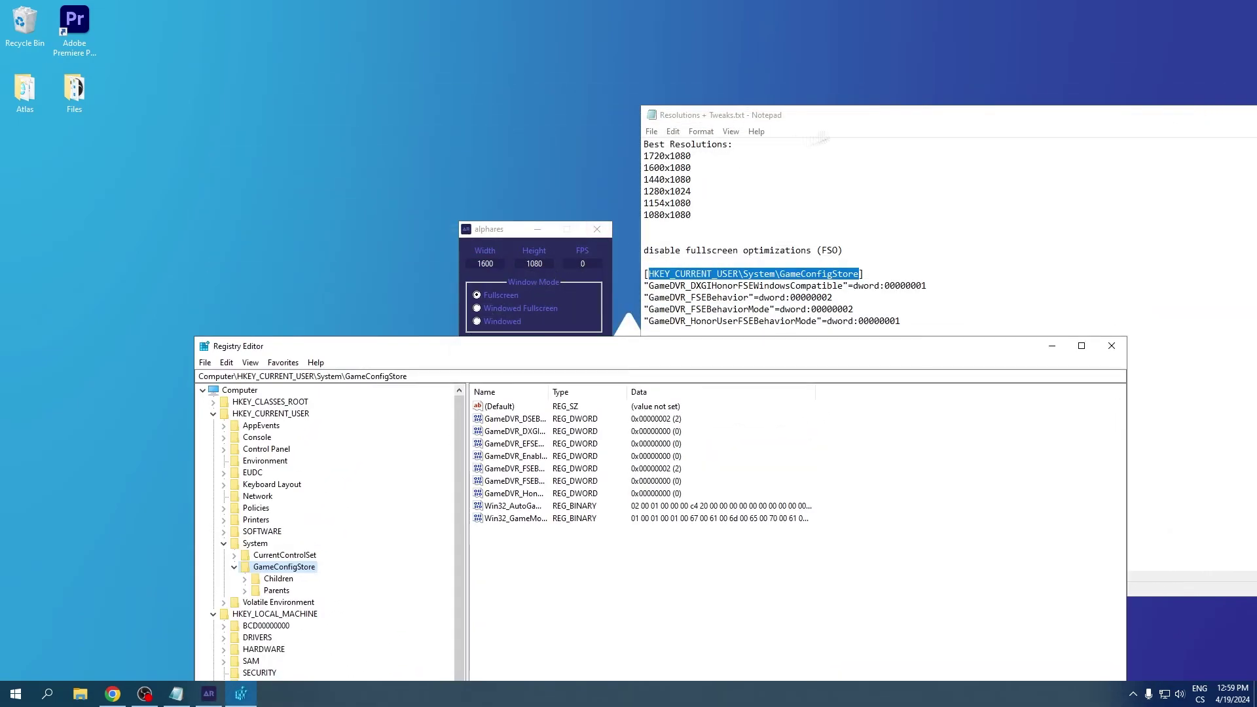
{"action": "left_click_drag", "start_coordinate": [835, 118], "coordinate": [734, 46]}
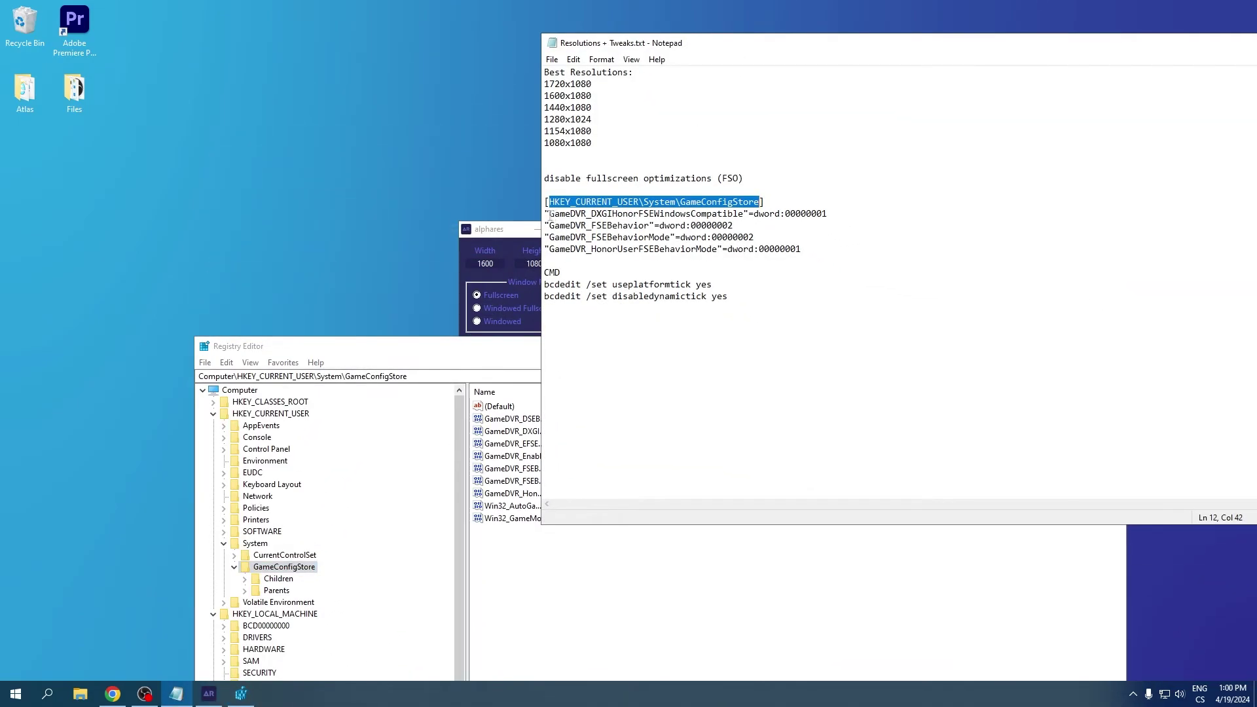
{"action": "left_click_drag", "start_coordinate": [550, 215], "coordinate": [604, 213]}
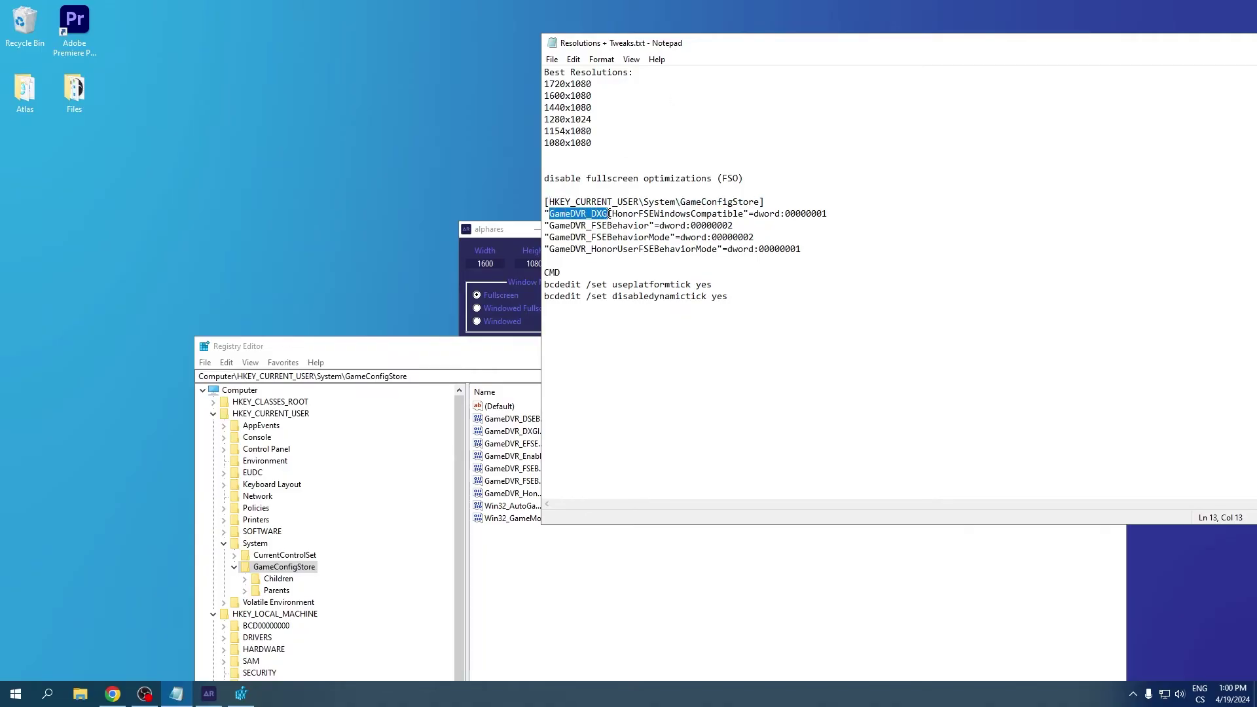
{"action": "left_click", "coordinate": [610, 214]}
{"action": "left_click_drag", "start_coordinate": [781, 43], "coordinate": [921, 44]}
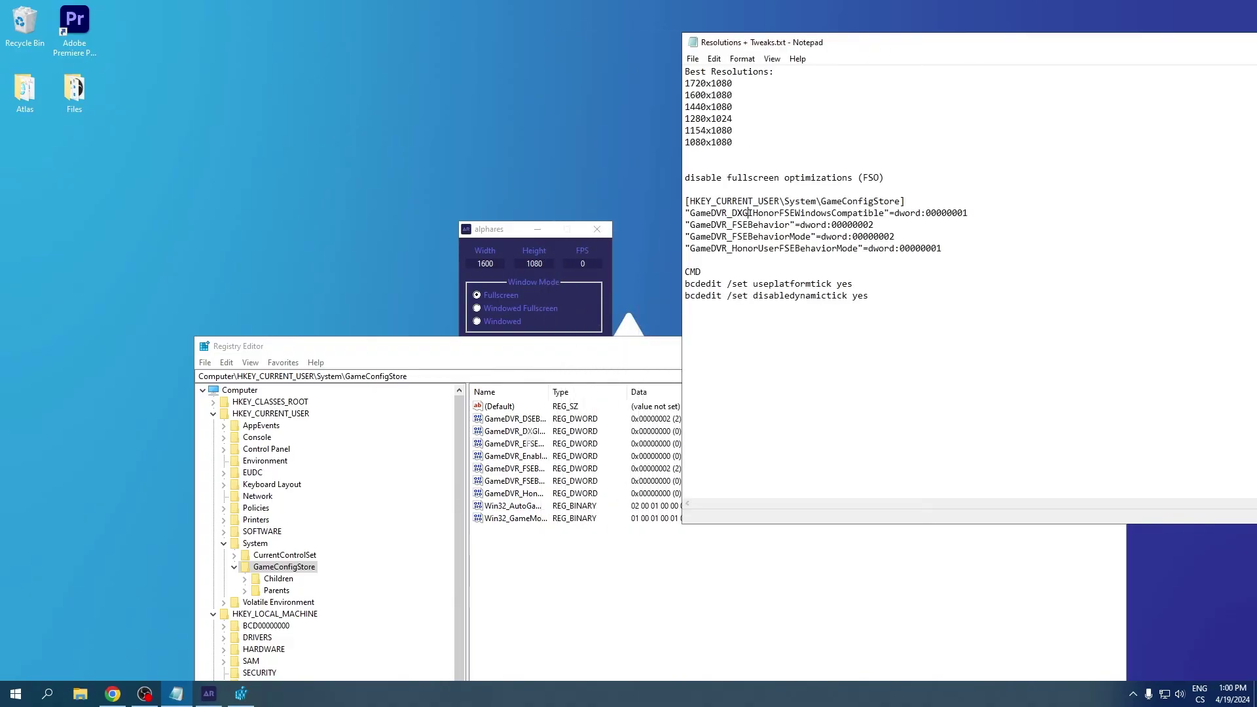
- Set GameDVR_DXGIHonorFSEWindowsCompatible to 1 and GameDVR_FSEBehavior to 2
{"action": "double_click", "coordinate": [516, 431]}
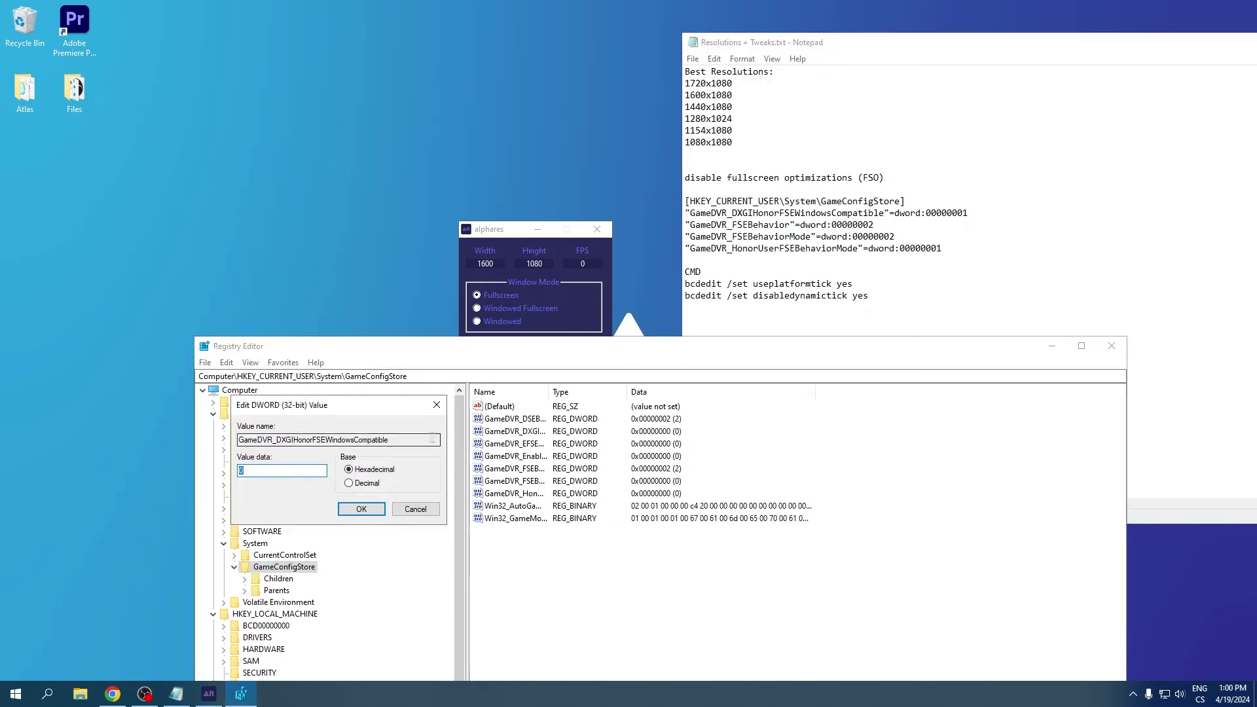
{"action": "type", "text": "1"}
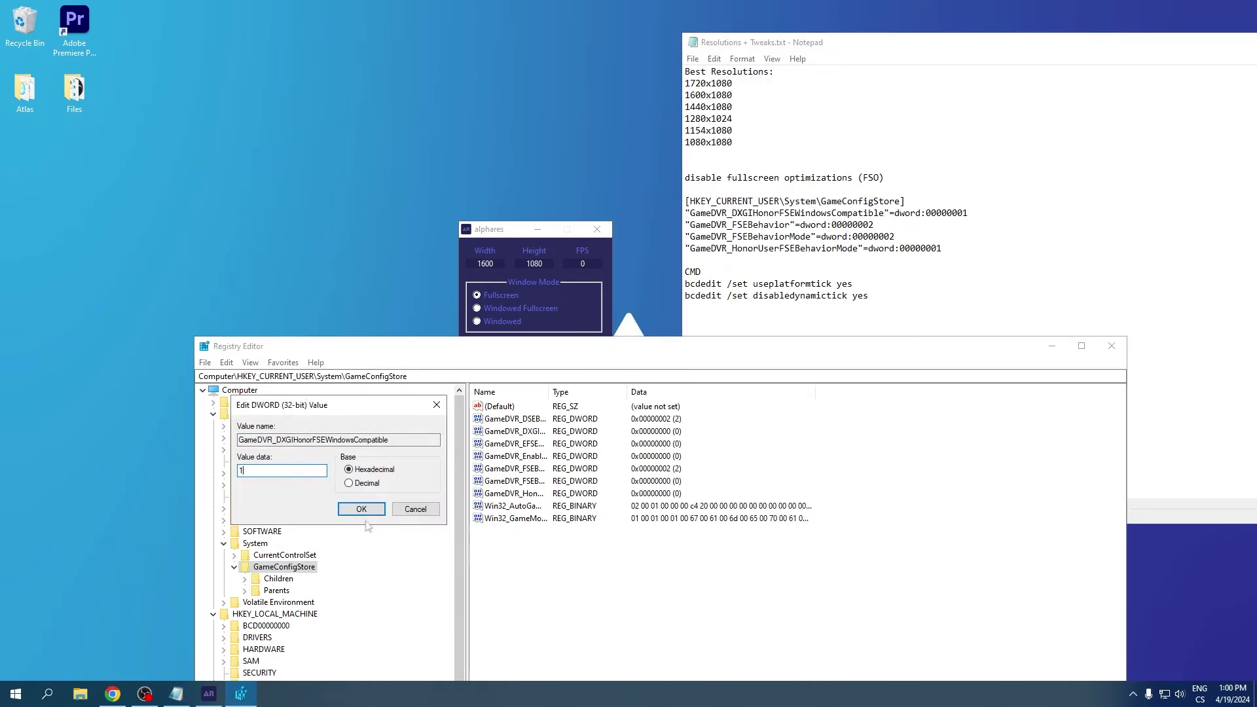
{"action": "left_click", "coordinate": [362, 508]}
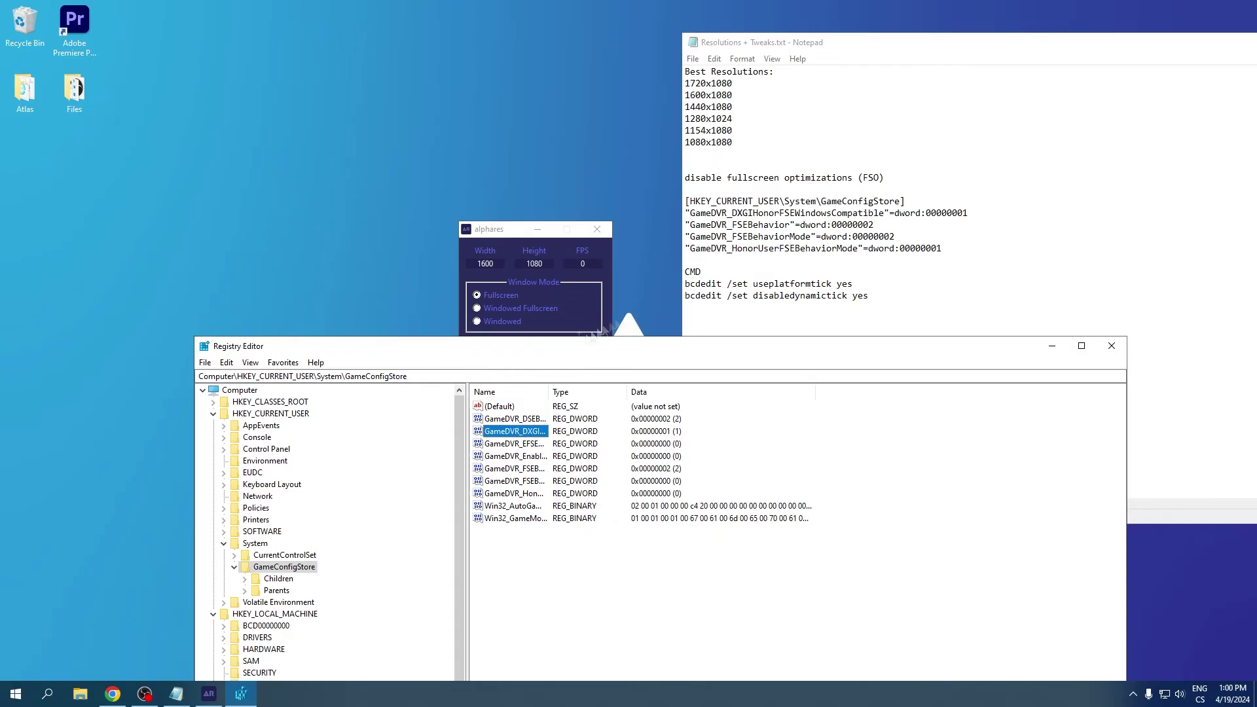
{"action": "double_click", "coordinate": [520, 468]}
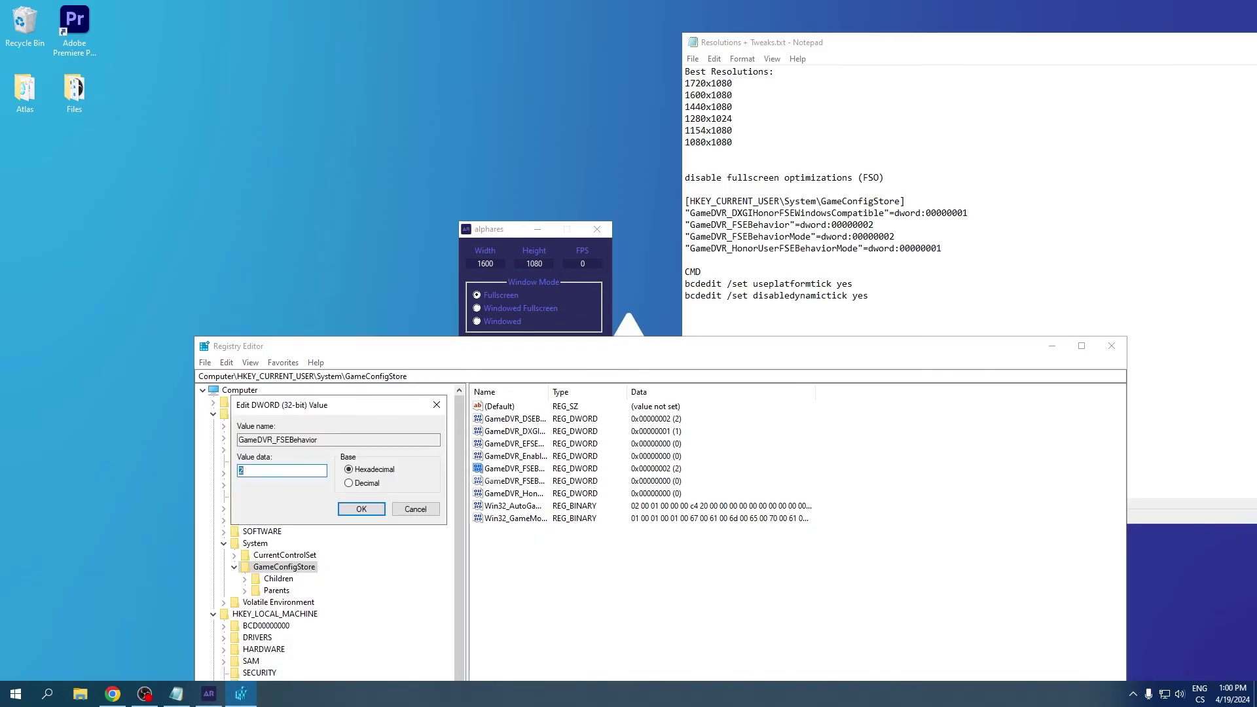
{"action": "type", "text": "2"}
{"action": "key", "text": "Return"}
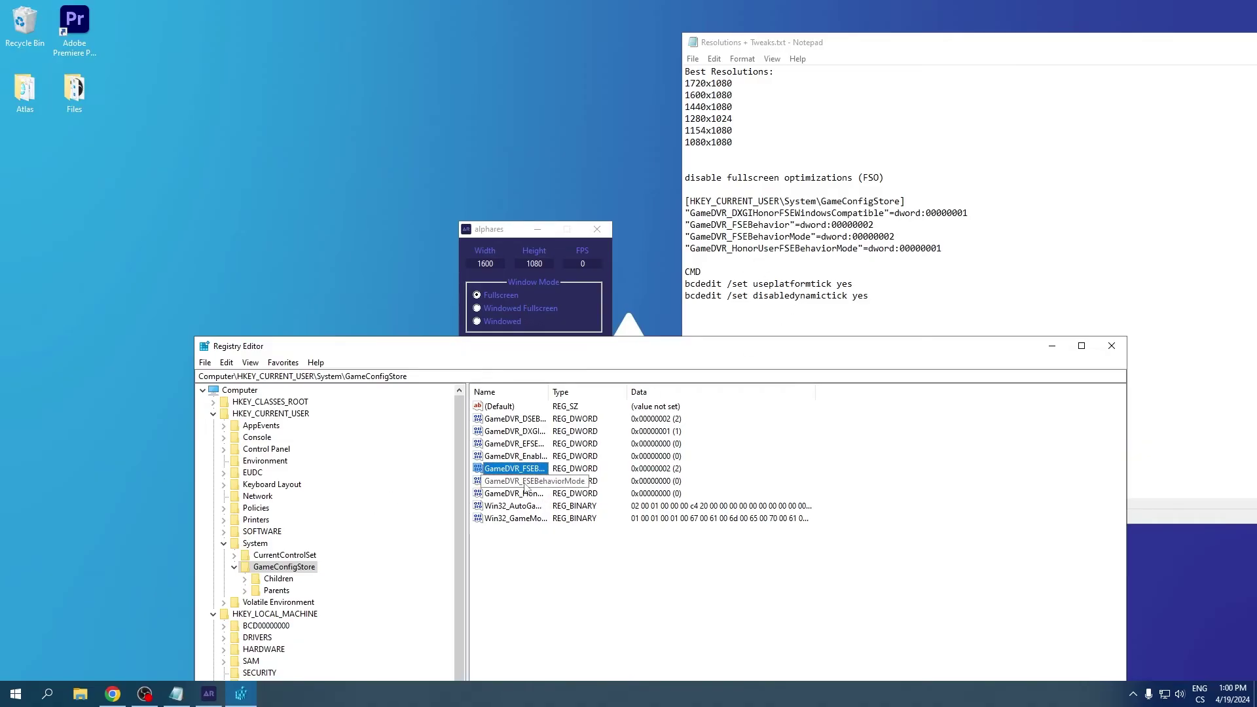
- Set GameDVR_FSEBehaviorMode to 2 and GameDVR_HonorUserFSEBehaviorMode to 1
{"action": "double_click", "coordinate": [528, 481]}
{"action": "type", "text": "2"}
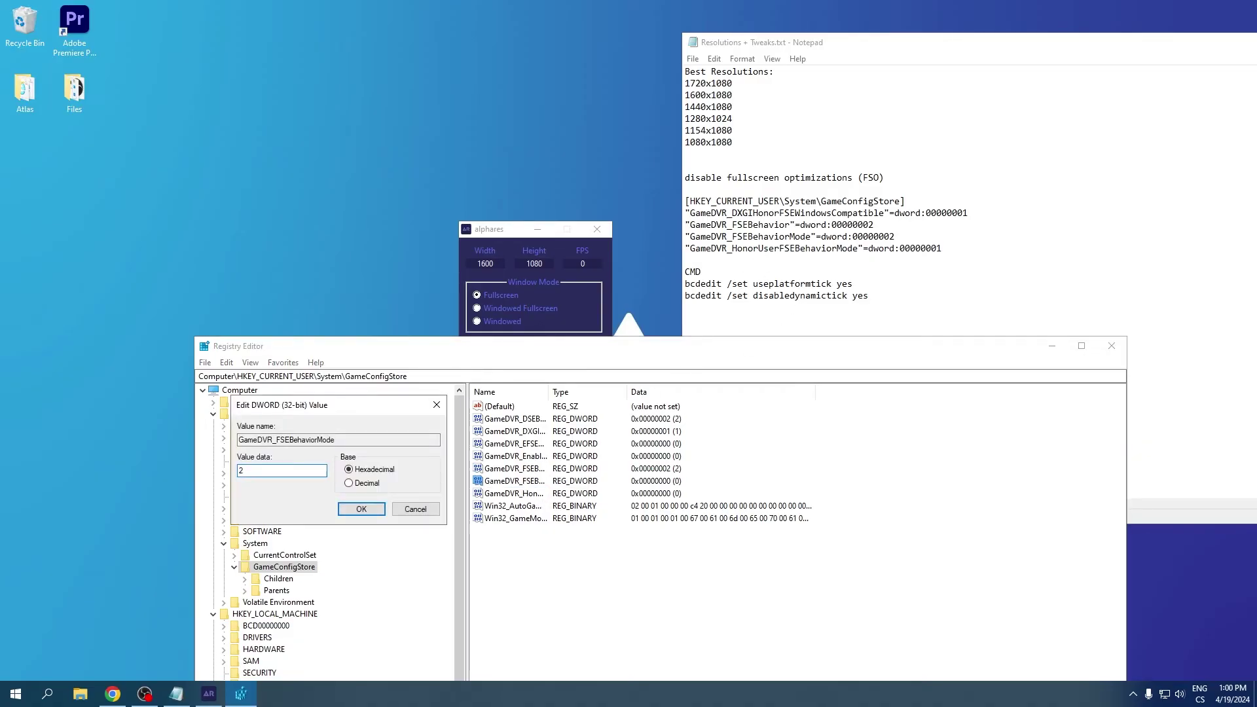
{"action": "left_click", "coordinate": [361, 509]}
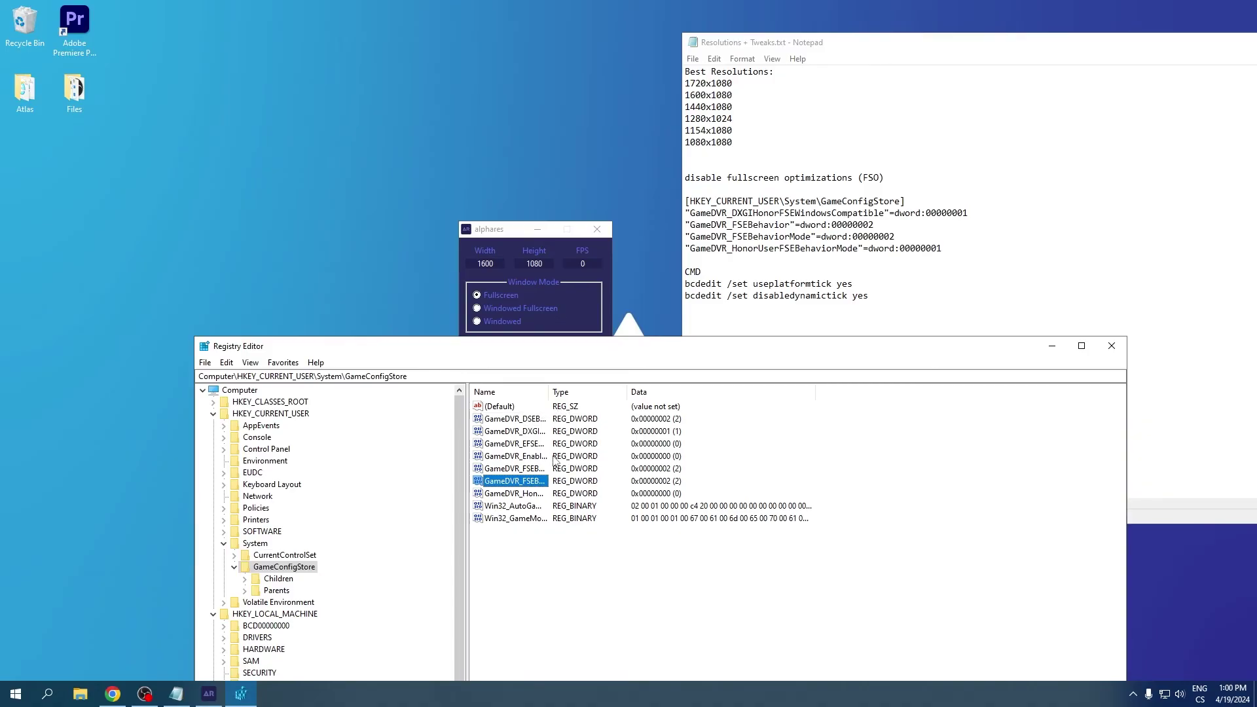
{"action": "double_click", "coordinate": [523, 494]}
{"action": "type", "text": "1"}
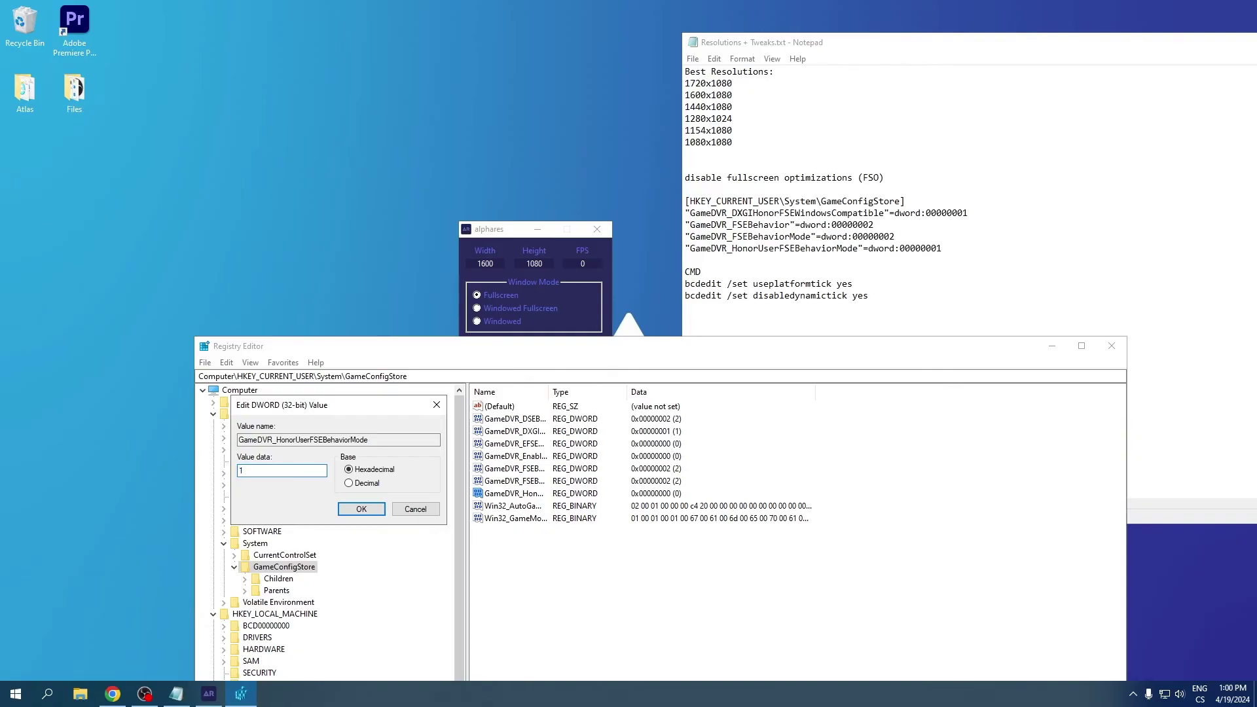
{"action": "left_click", "coordinate": [362, 509]}
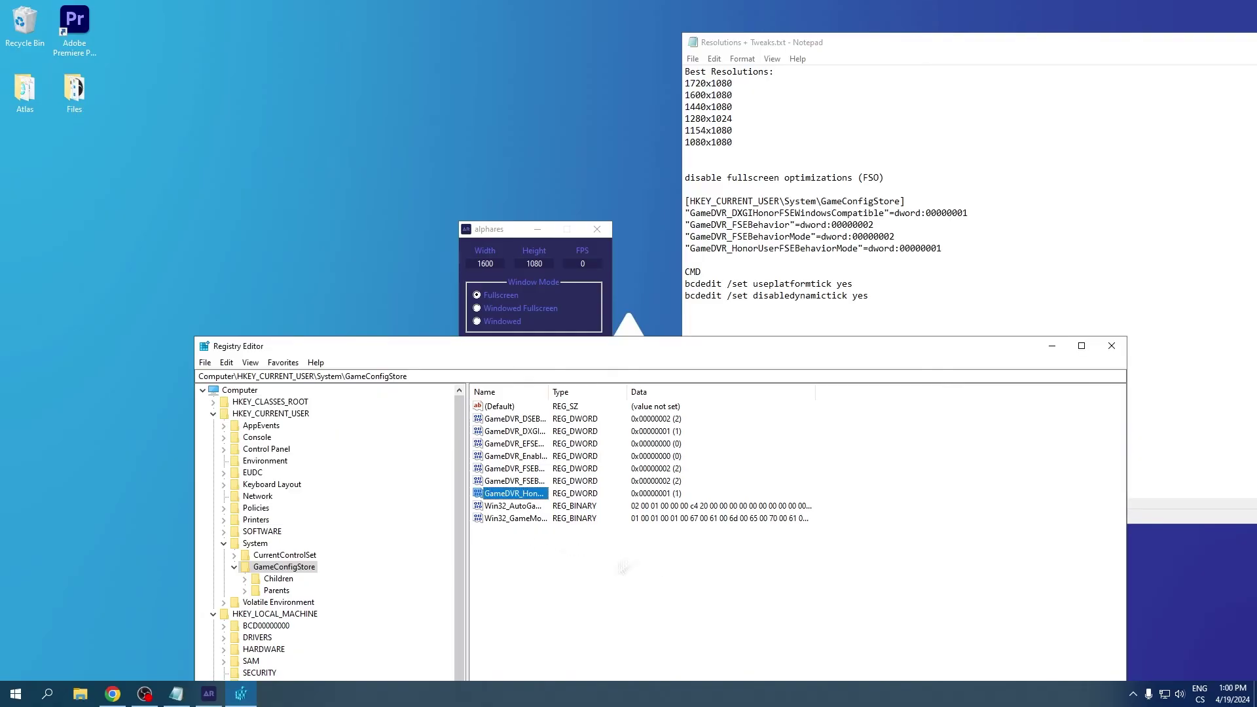
{"action": "left_click_drag", "start_coordinate": [782, 357], "coordinate": [741, 324]}
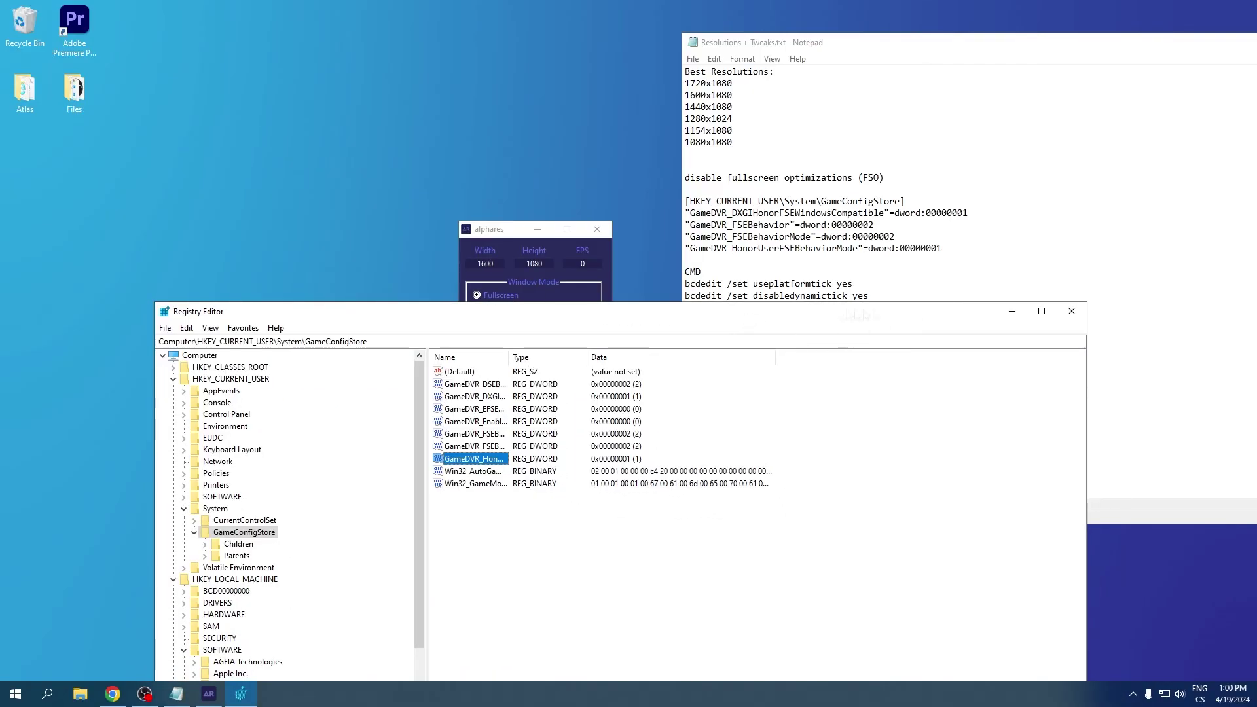
- Close Registry Editor and run the useplatformtick bcdedit command in an administrator Command Prompt
{"action": "left_click", "coordinate": [1071, 312]}
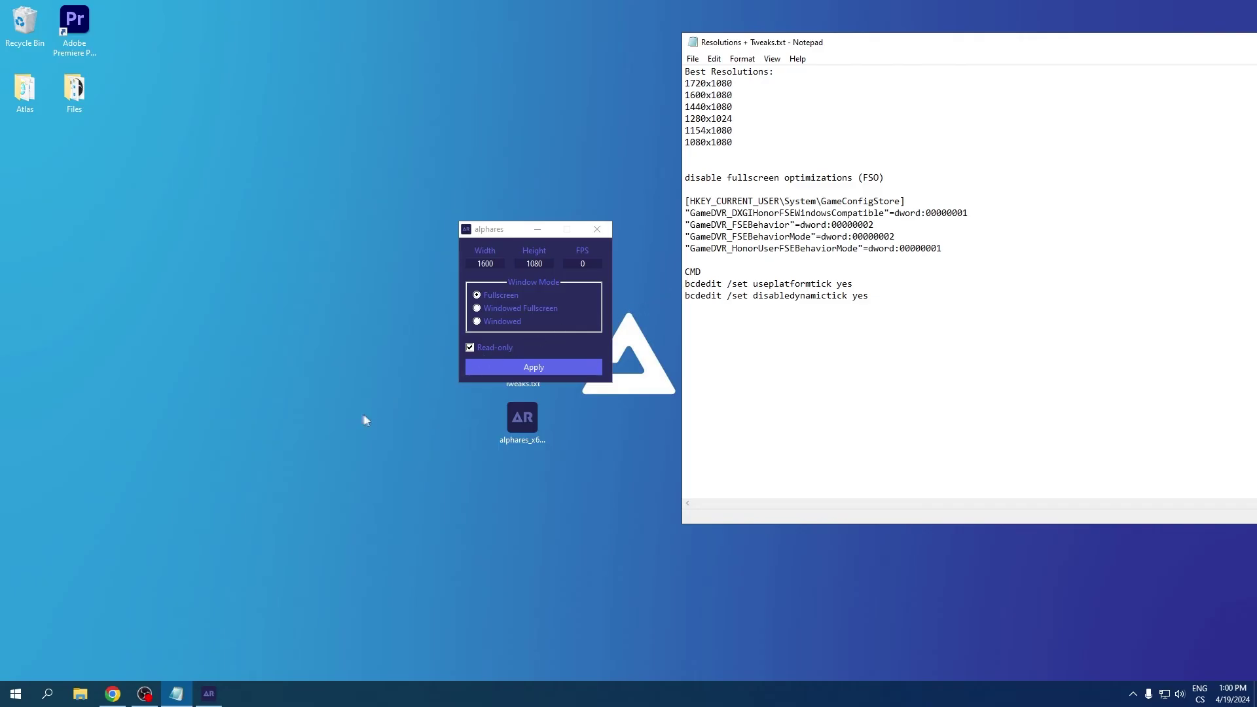
{"action": "key", "text": "super+r"}
{"action": "type", "text": "c"}
{"action": "left_click", "coordinate": [111, 653]}
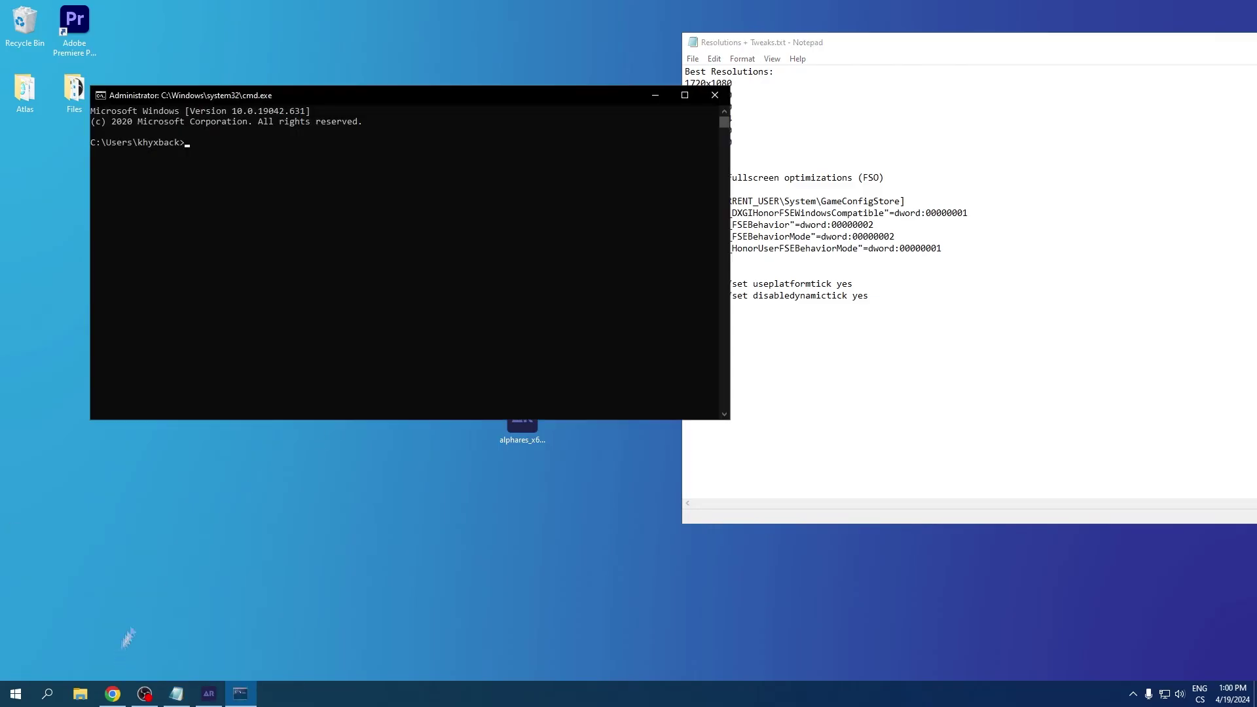
{"action": "left_click", "coordinate": [875, 350]}
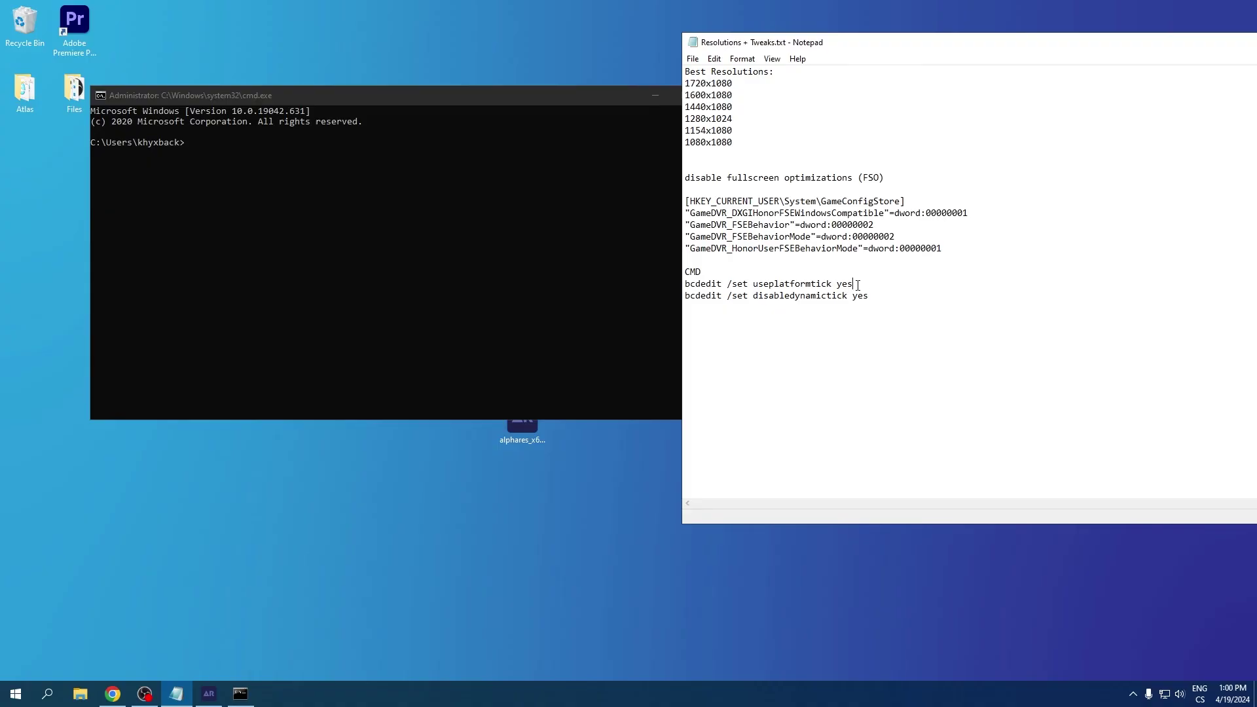
{"action": "left_click_drag", "start_coordinate": [857, 284], "coordinate": [678, 284]}
{"action": "key", "text": "ctrl+c"}
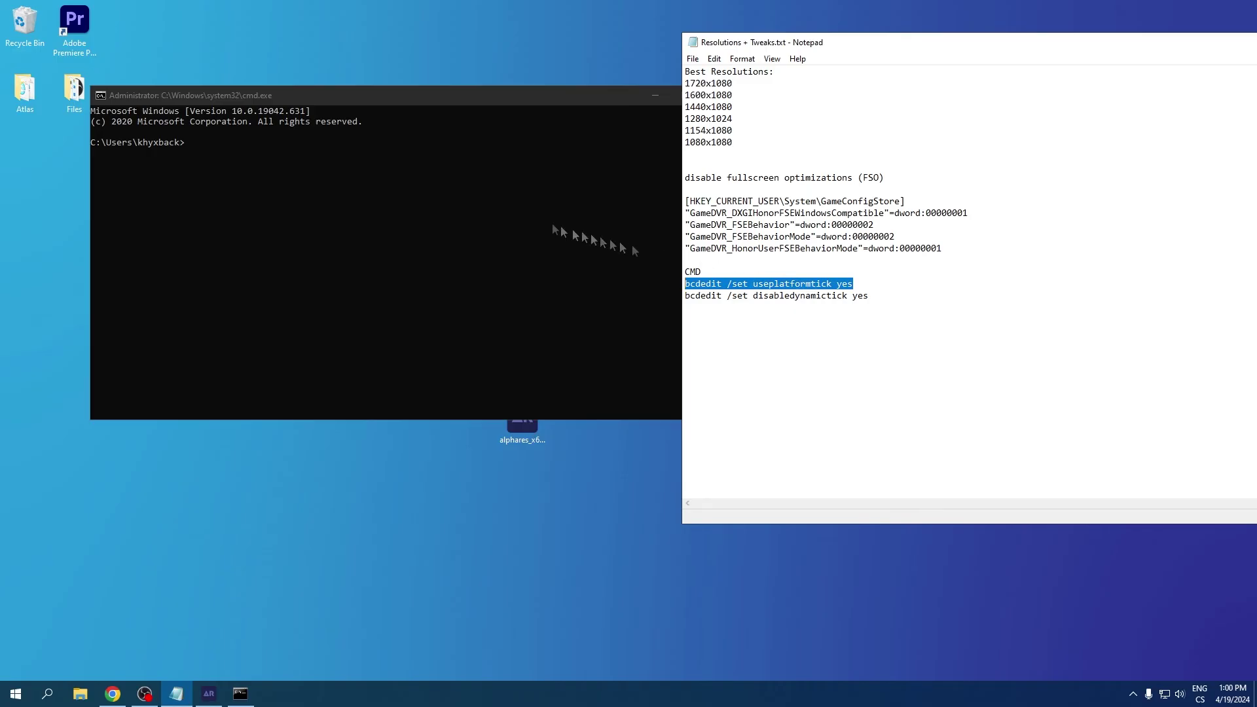
{"action": "left_click", "coordinate": [330, 99]}
{"action": "key", "text": "ctrl+v"}
{"action": "key", "text": "Return"}
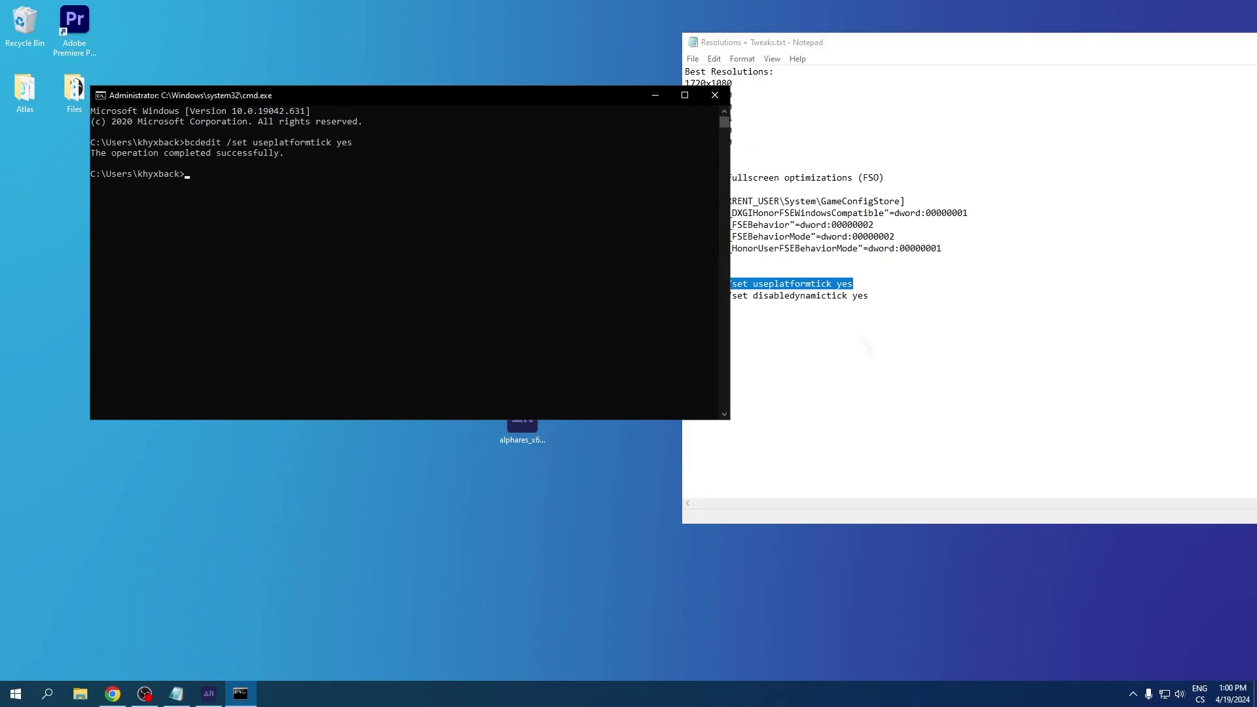
- Run the disabledynamictick bcdedit command from the notes, then close Command Prompt
{"action": "left_click", "coordinate": [872, 296]}
{"action": "left_click_drag", "start_coordinate": [872, 296], "coordinate": [685, 296]}
{"action": "key", "text": "ctrl+c"}
{"action": "left_click", "coordinate": [328, 99]}
{"action": "key", "text": "ctrl+v"}
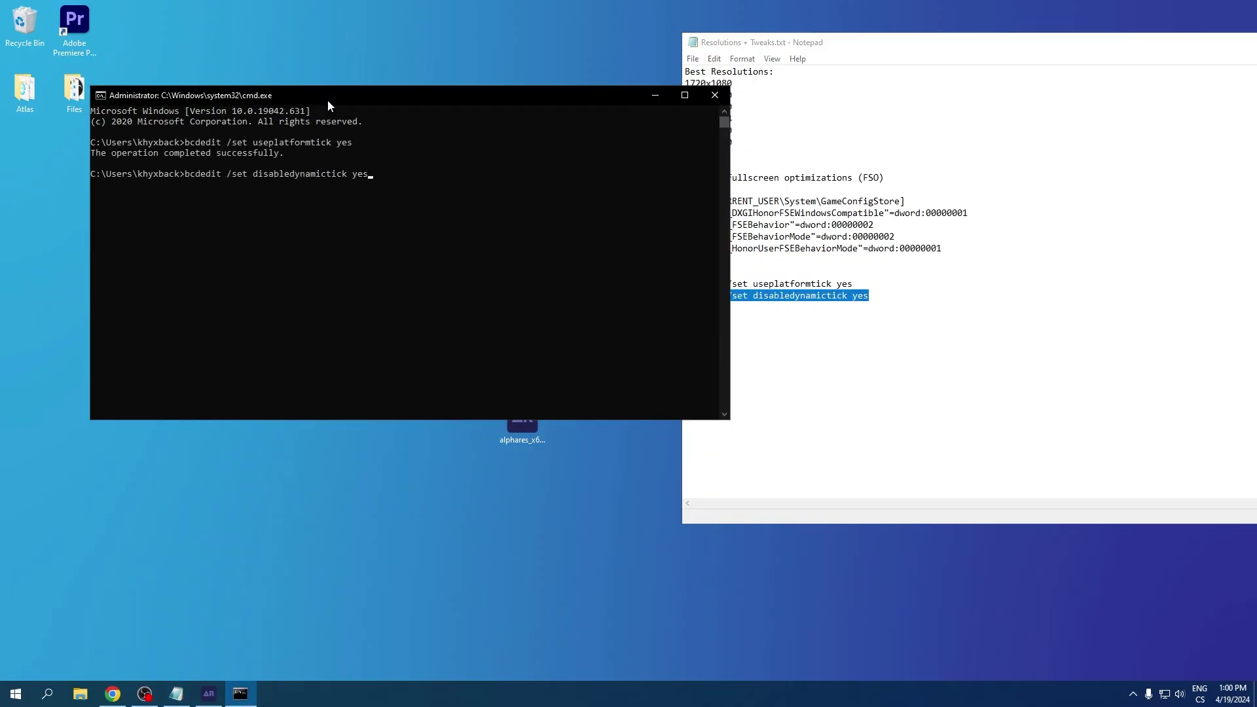
{"action": "key", "text": "Return"}
{"action": "left_click", "coordinate": [714, 95]}
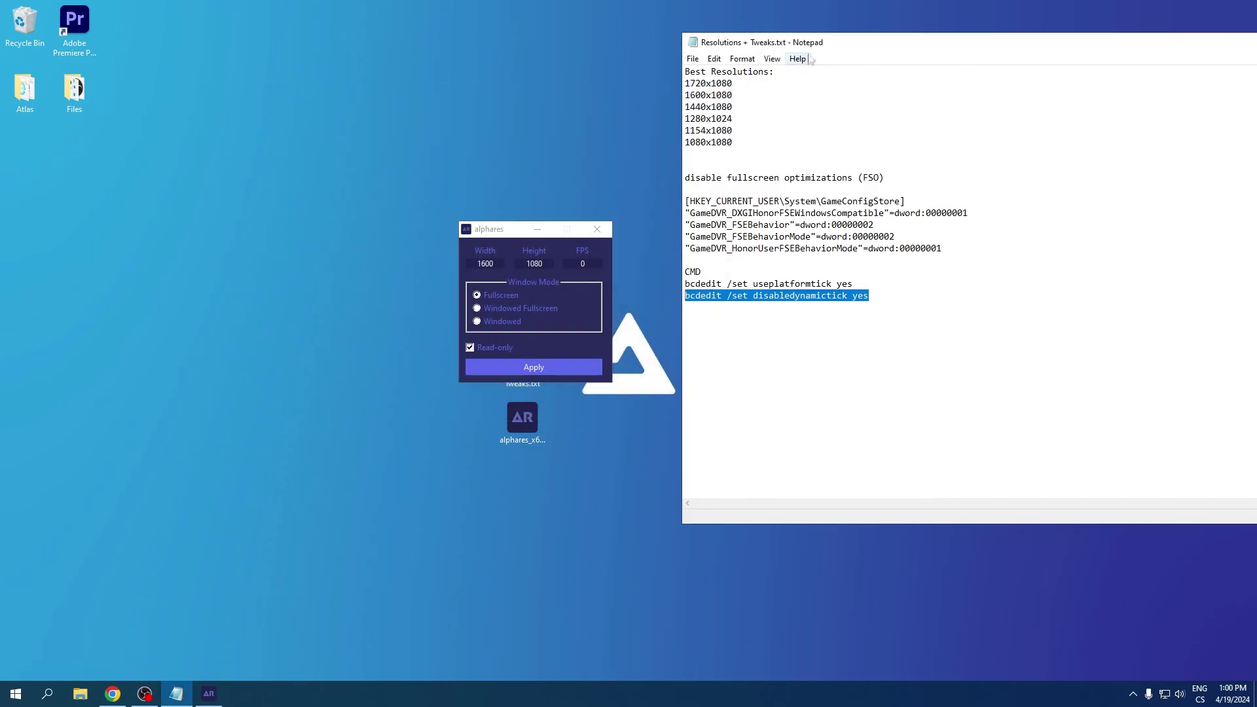
- Close the tweaks notes, shift alphares aside, and reopen Resolutions + Tweaks.txt
{"action": "left_click_drag", "start_coordinate": [811, 42], "coordinate": [407, 119]}
{"action": "left_click", "coordinate": [1197, 119]}
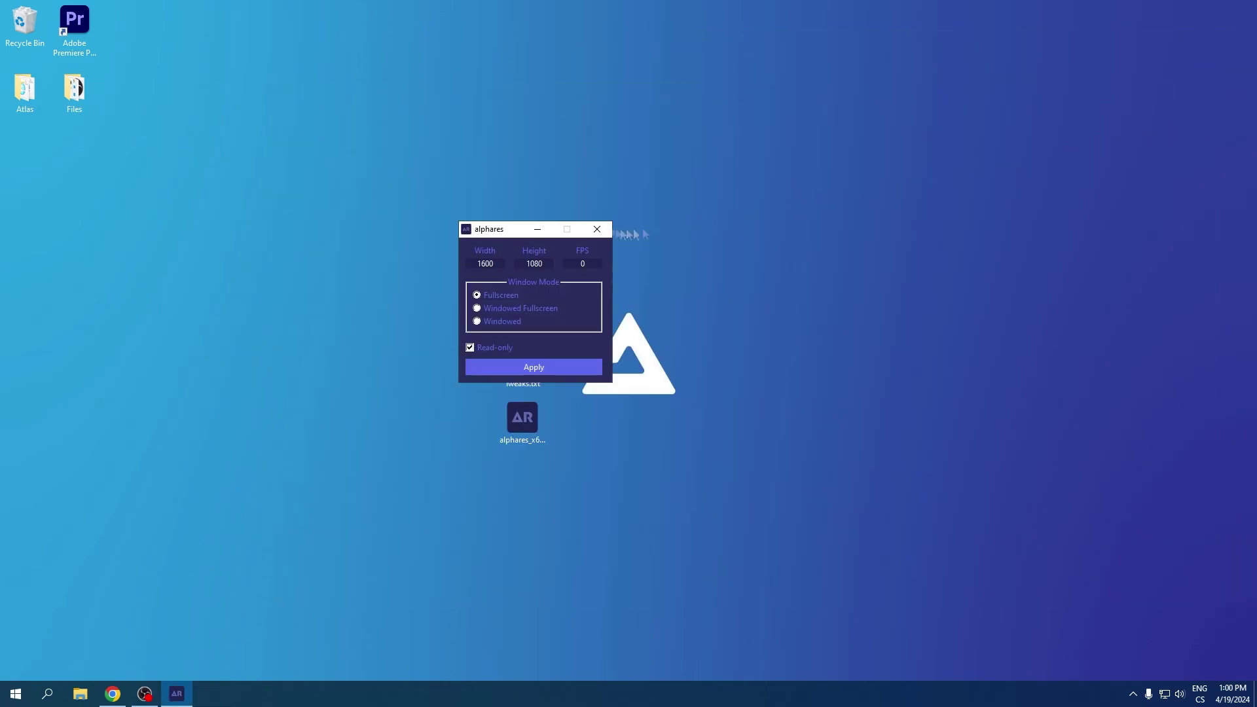
{"action": "left_click_drag", "start_coordinate": [525, 229], "coordinate": [598, 209]}
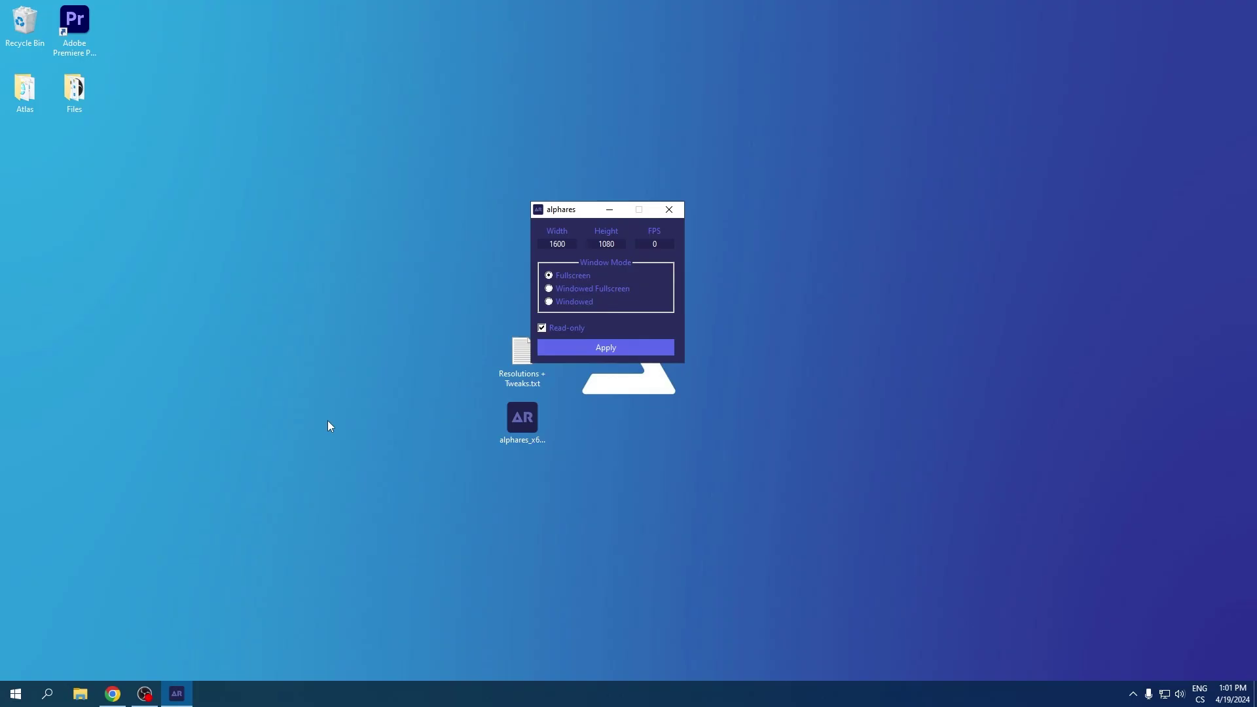
{"action": "left_click_drag", "start_coordinate": [560, 209], "coordinate": [636, 266]}
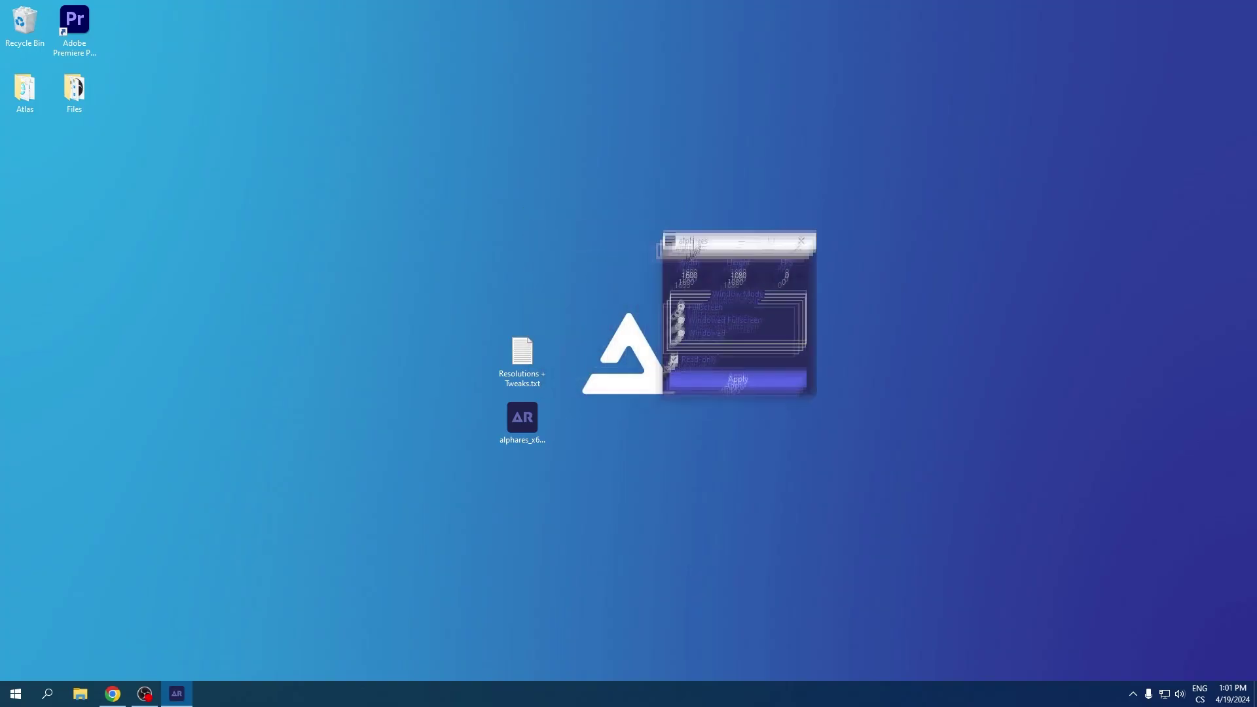
{"action": "double_click", "coordinate": [521, 351]}
- Rearrange both windows, then close the tweaks notes and alphares
{"action": "left_click_drag", "start_coordinate": [412, 122], "coordinate": [958, 131]}
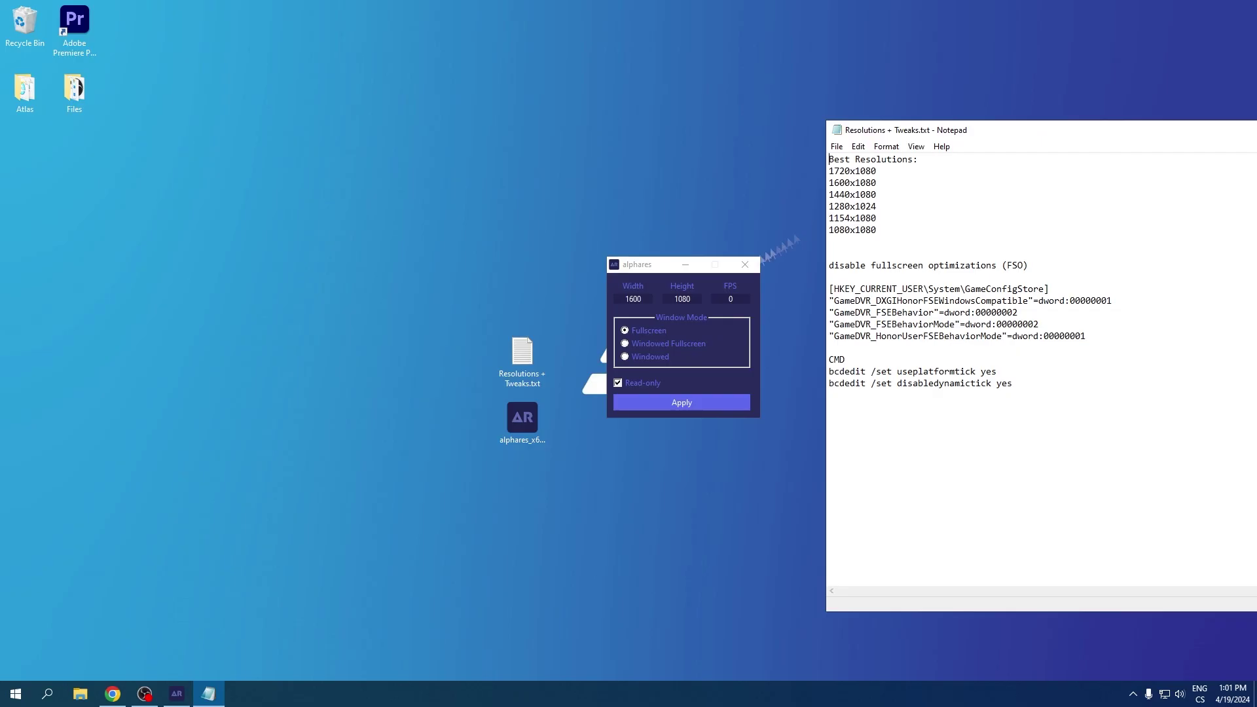
{"action": "left_click_drag", "start_coordinate": [610, 268], "coordinate": [535, 251]}
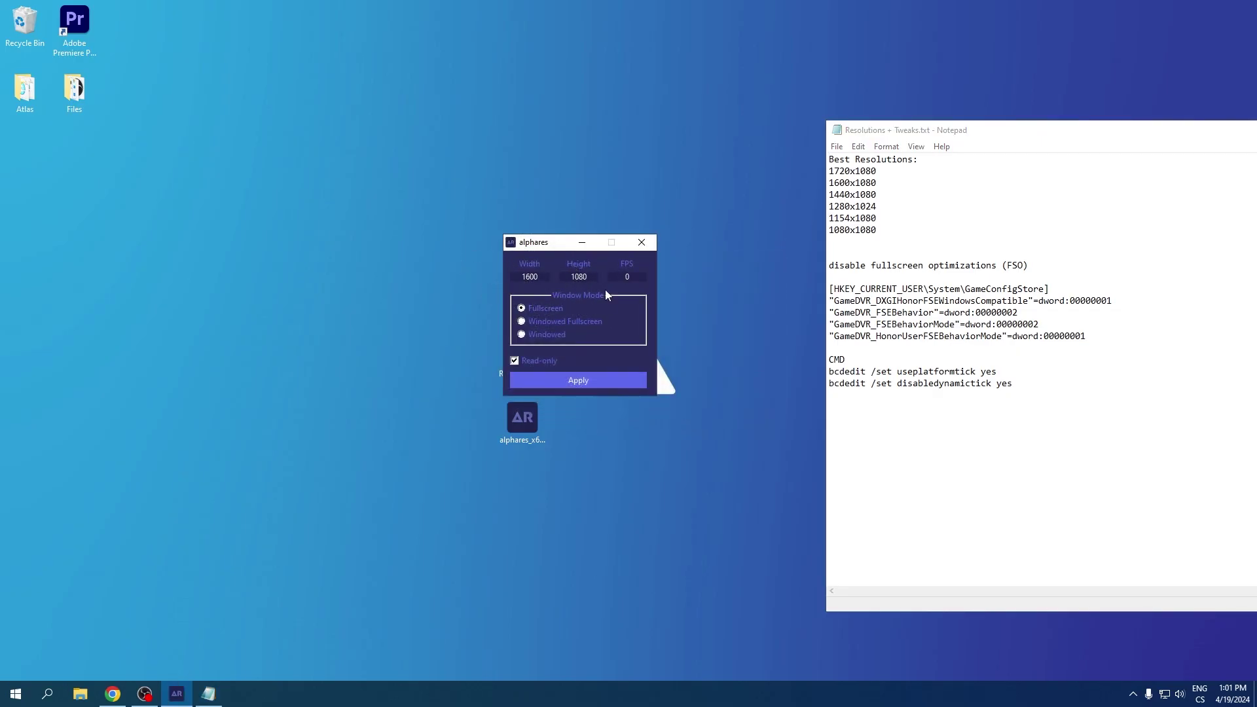
{"action": "mouse_move", "coordinate": [948, 131]}
{"action": "left_mouse_down"}
{"action": "mouse_move", "coordinate": [482, 183]}
{"action": "mouse_move", "coordinate": [187, 194]}
{"action": "left_mouse_up"}
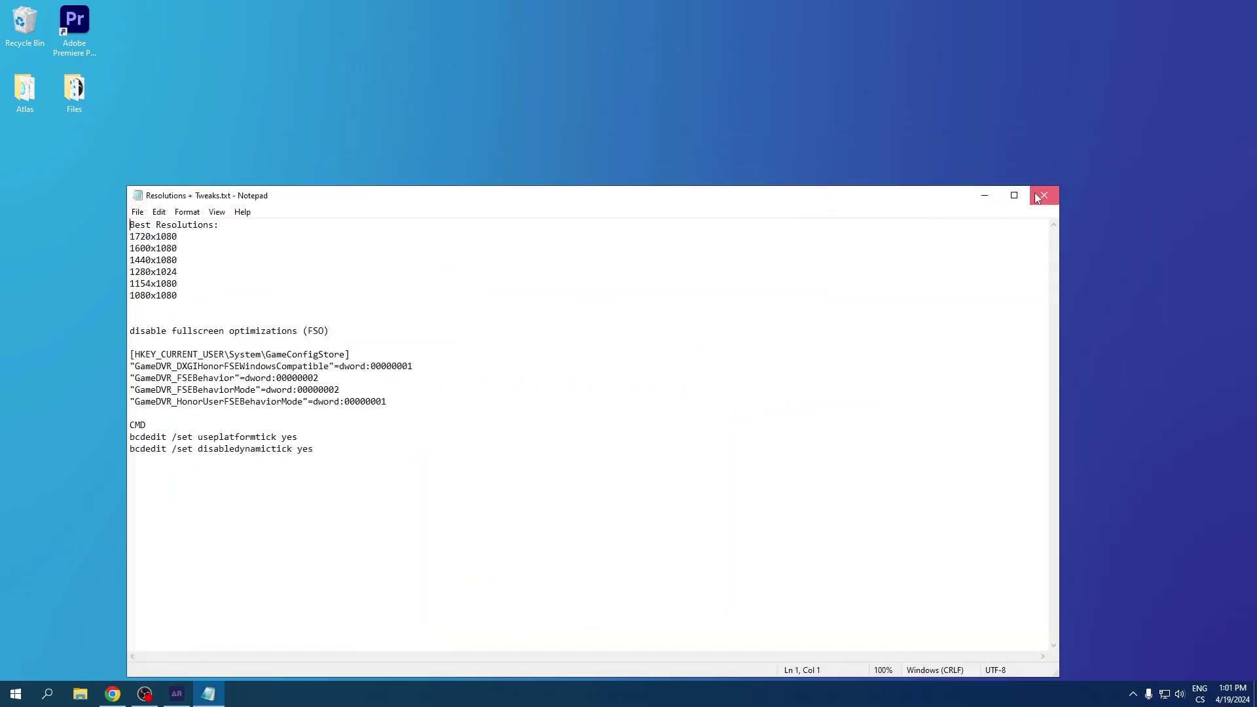
{"action": "left_click", "coordinate": [1045, 195]}
{"action": "left_click", "coordinate": [644, 245]}
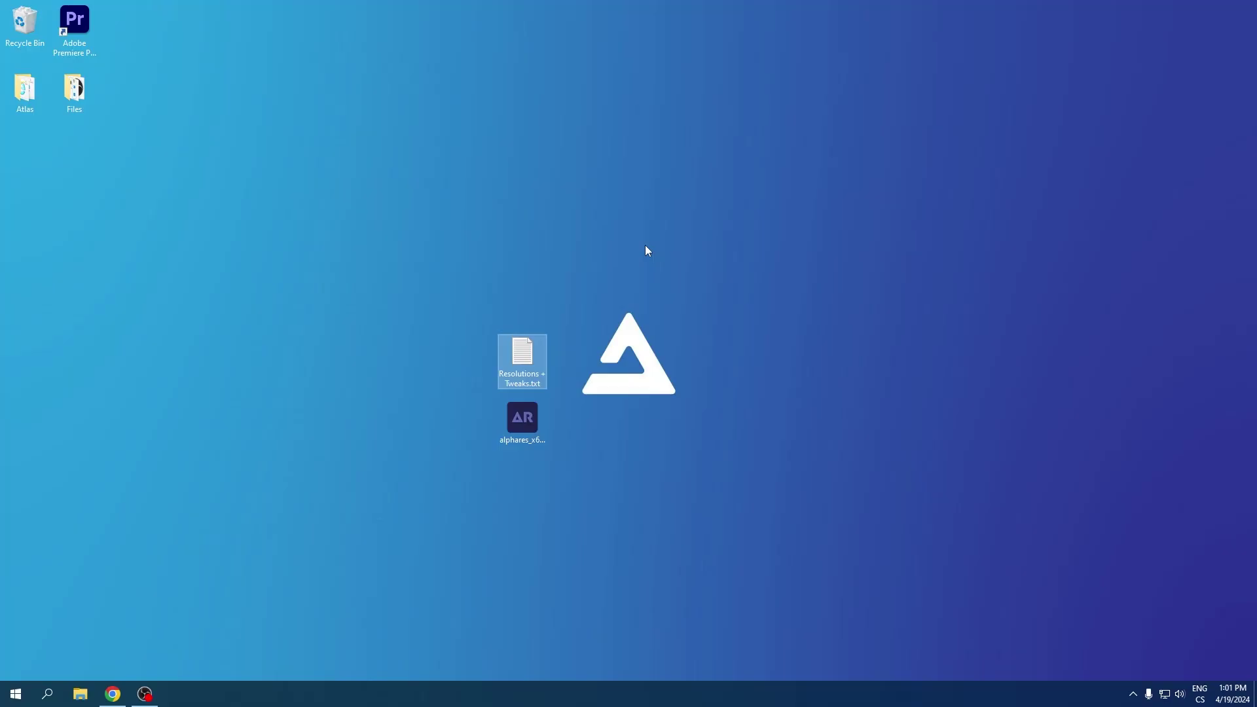